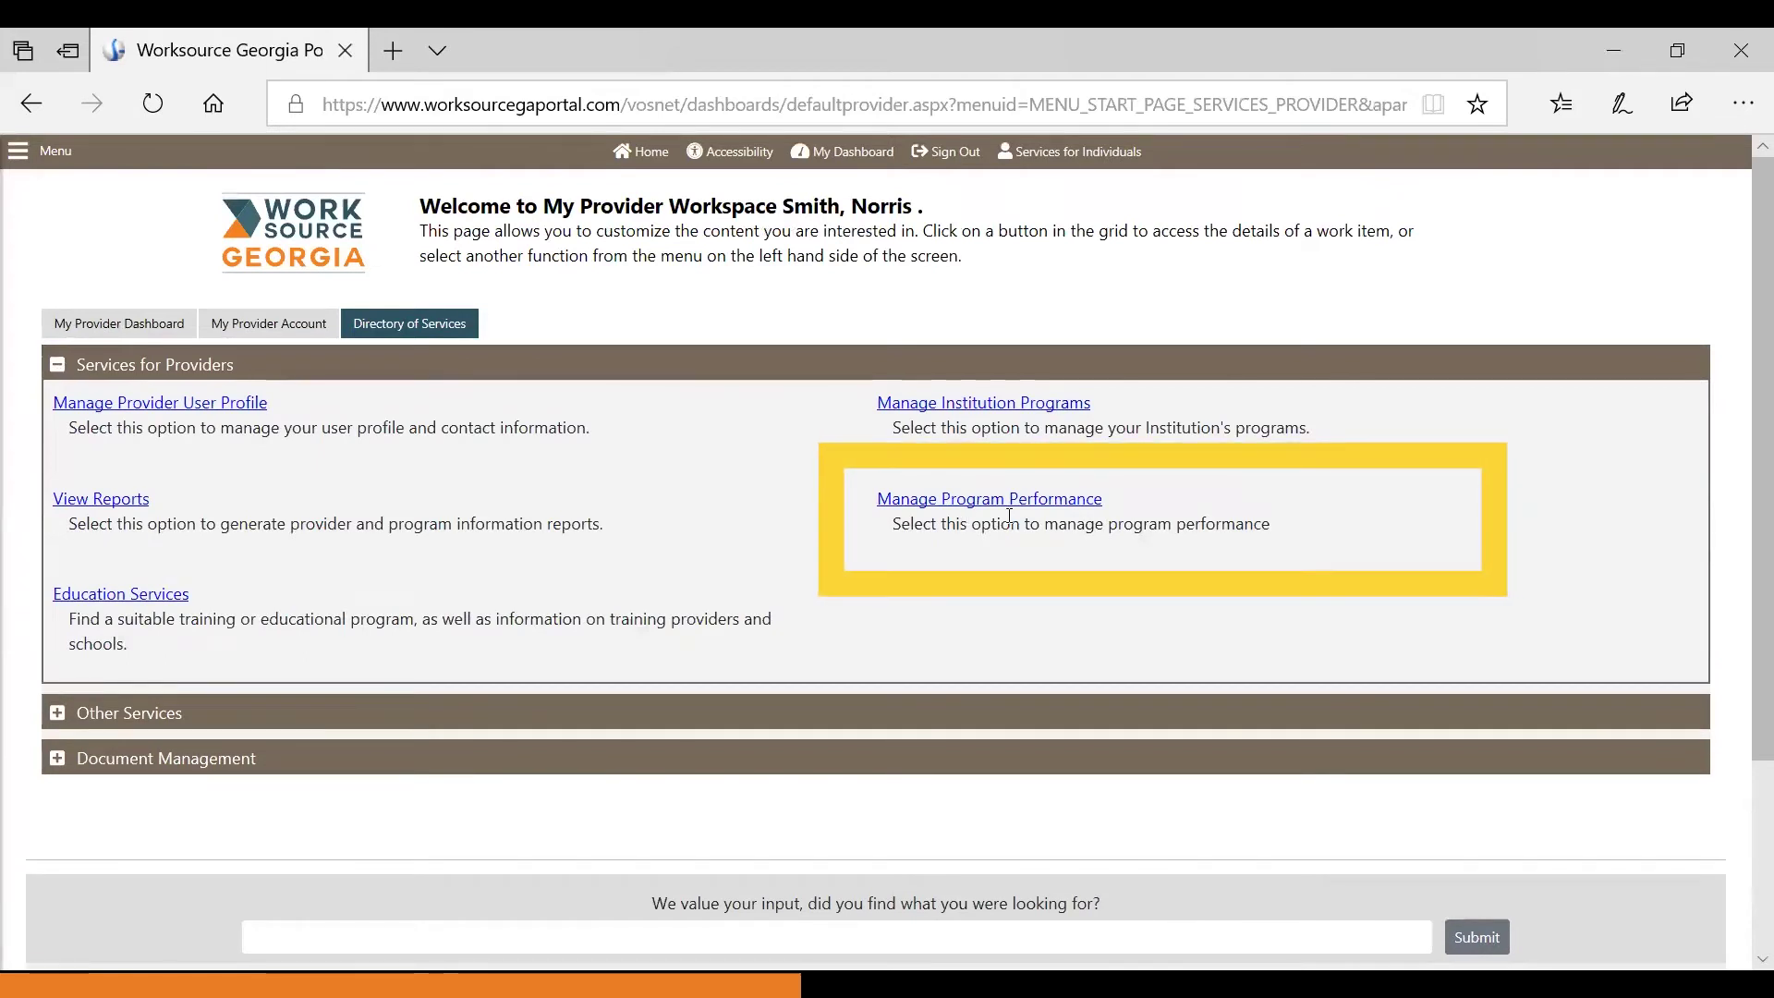
Go to program performance management and download the performance workbook for program year 2021
{"action": "left_click", "coordinate": [1042, 510]}
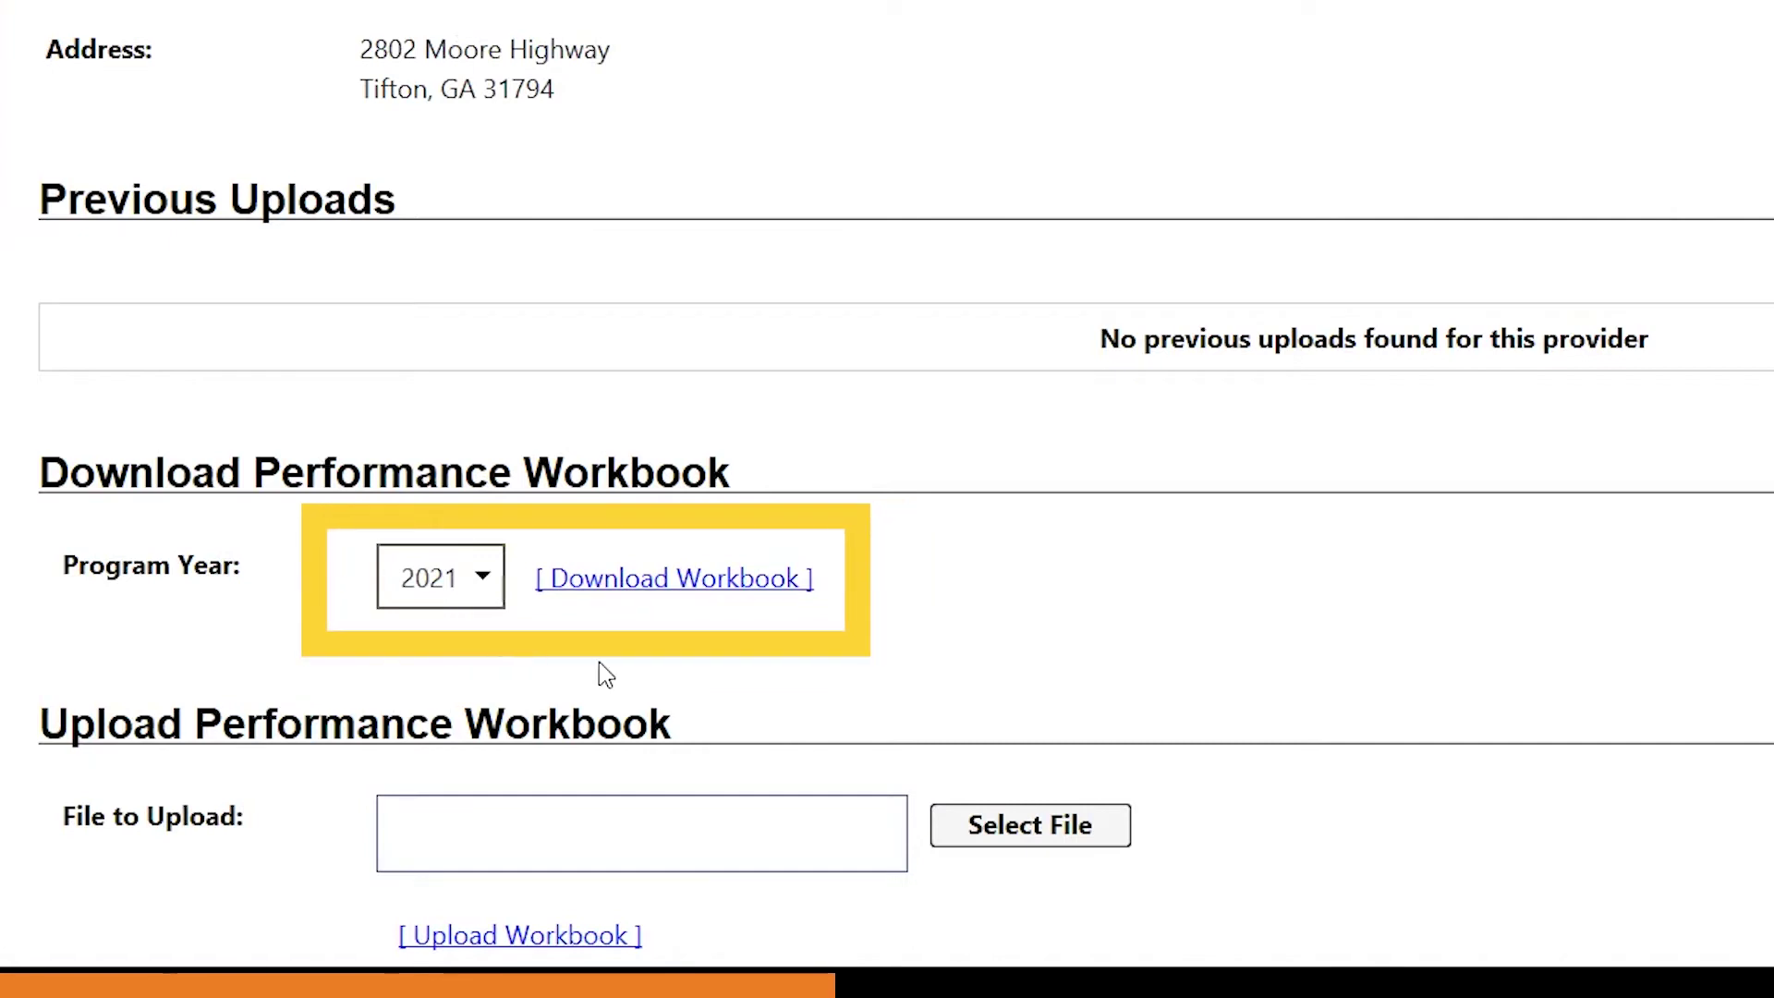
{"action": "left_click", "coordinate": [711, 591]}
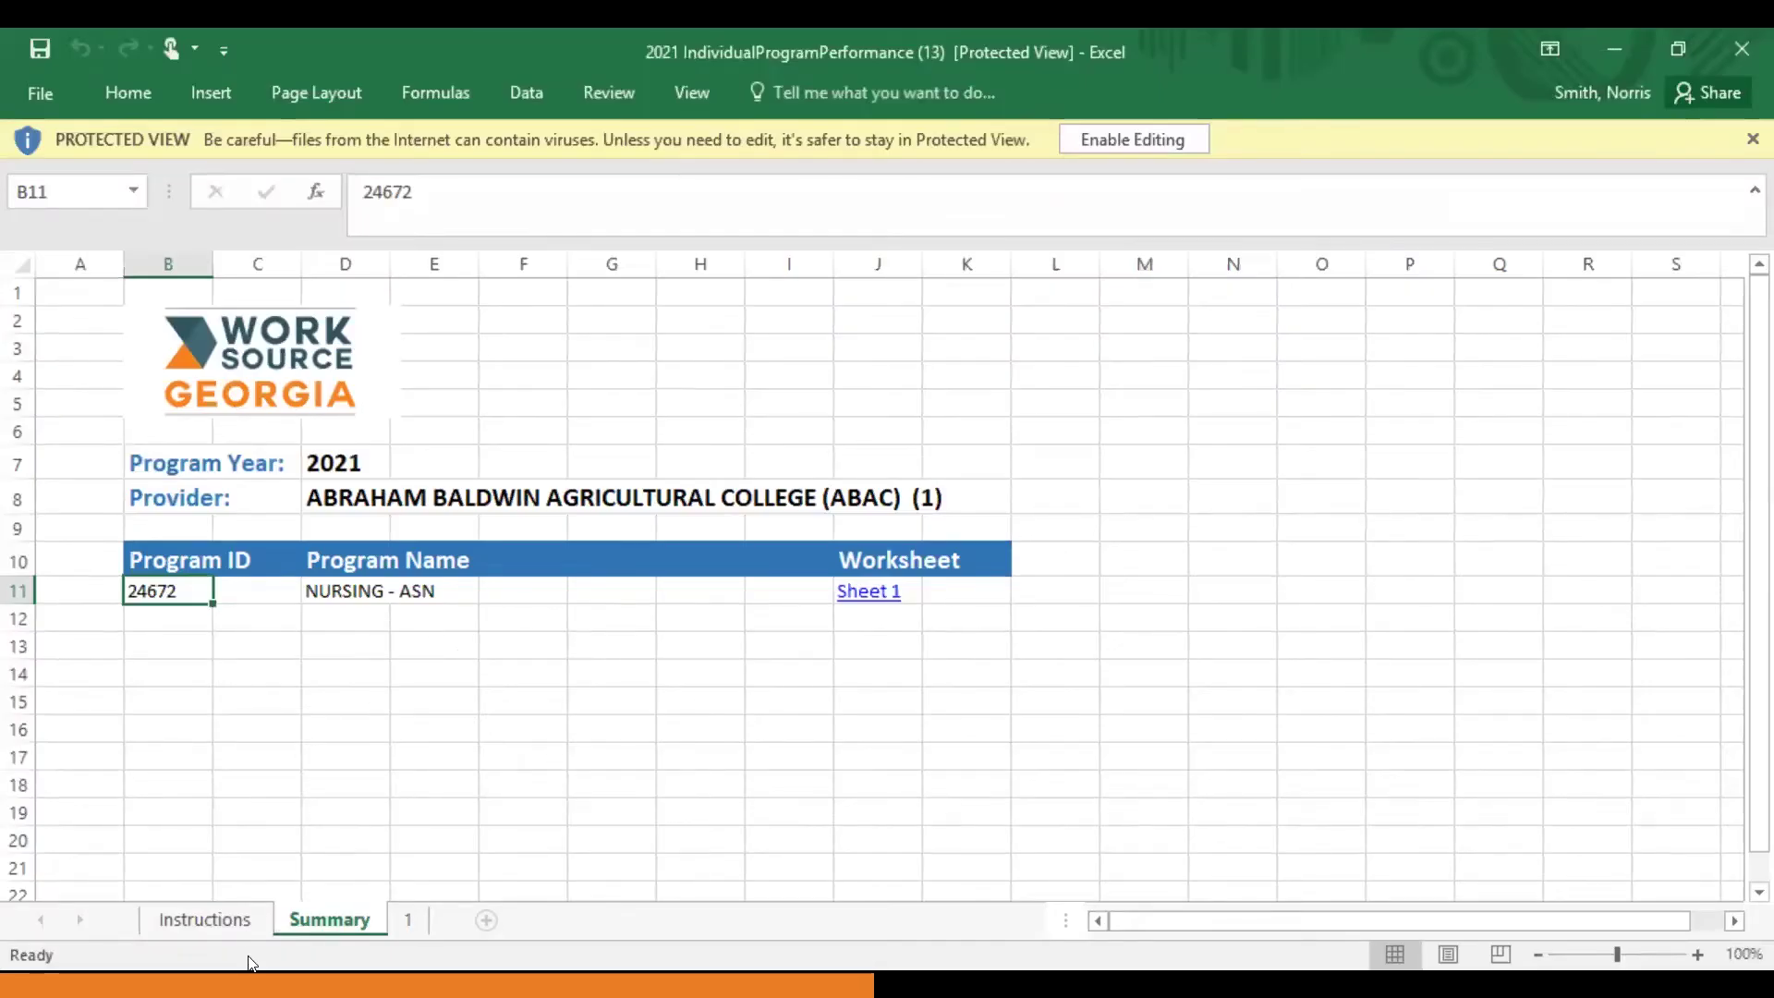
Review the workbook's Instructions and Summary sheets, and open the linked worksheet for the NURSING - ASN program
{"action": "left_click", "coordinate": [214, 920]}
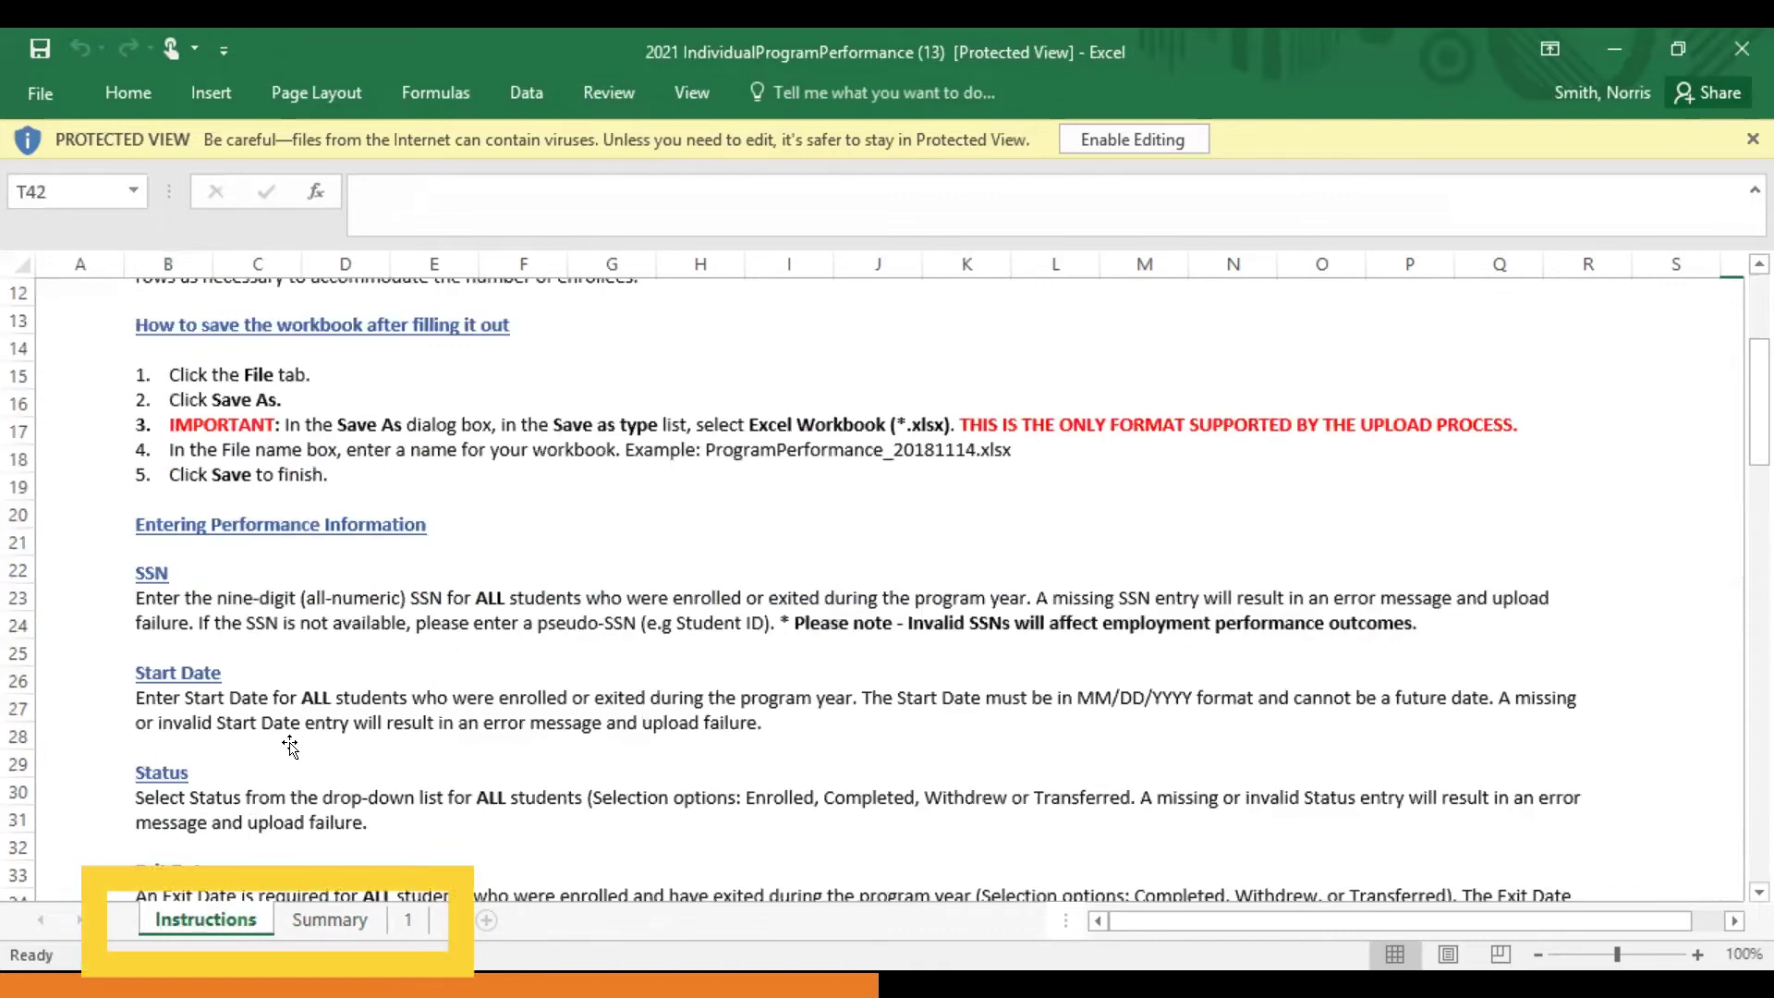
{"action": "left_click", "coordinate": [331, 920]}
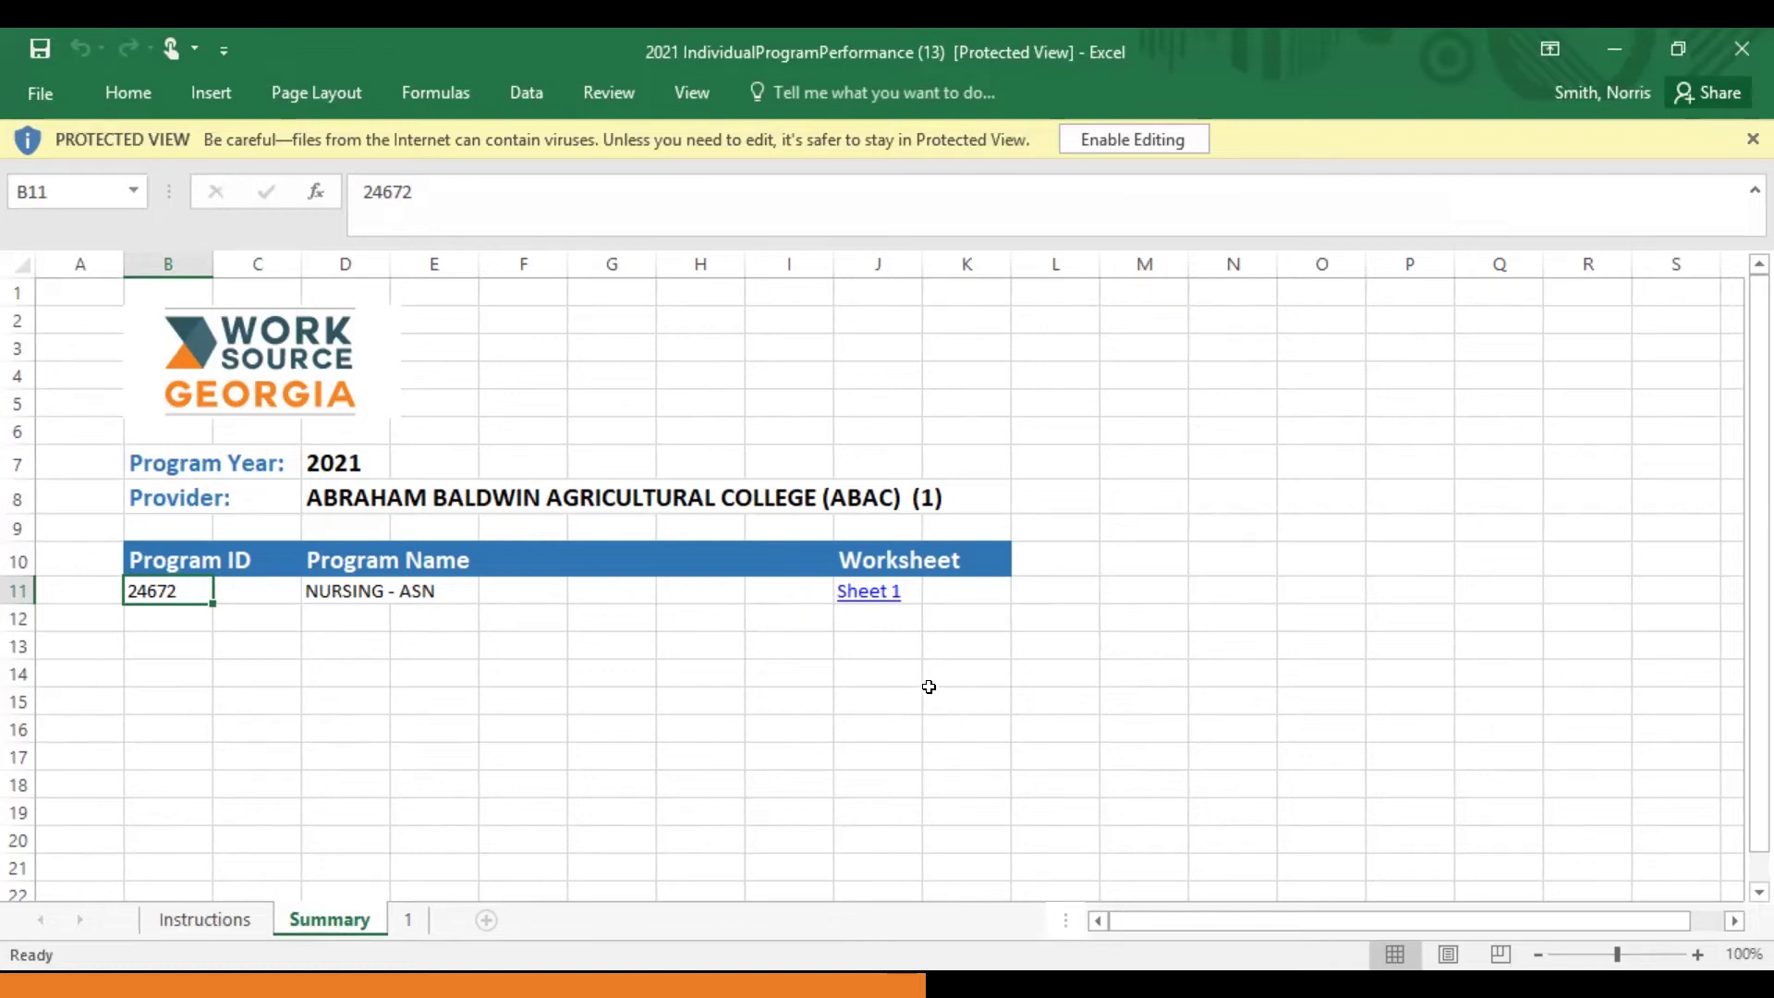
{"action": "left_click", "coordinate": [883, 589]}
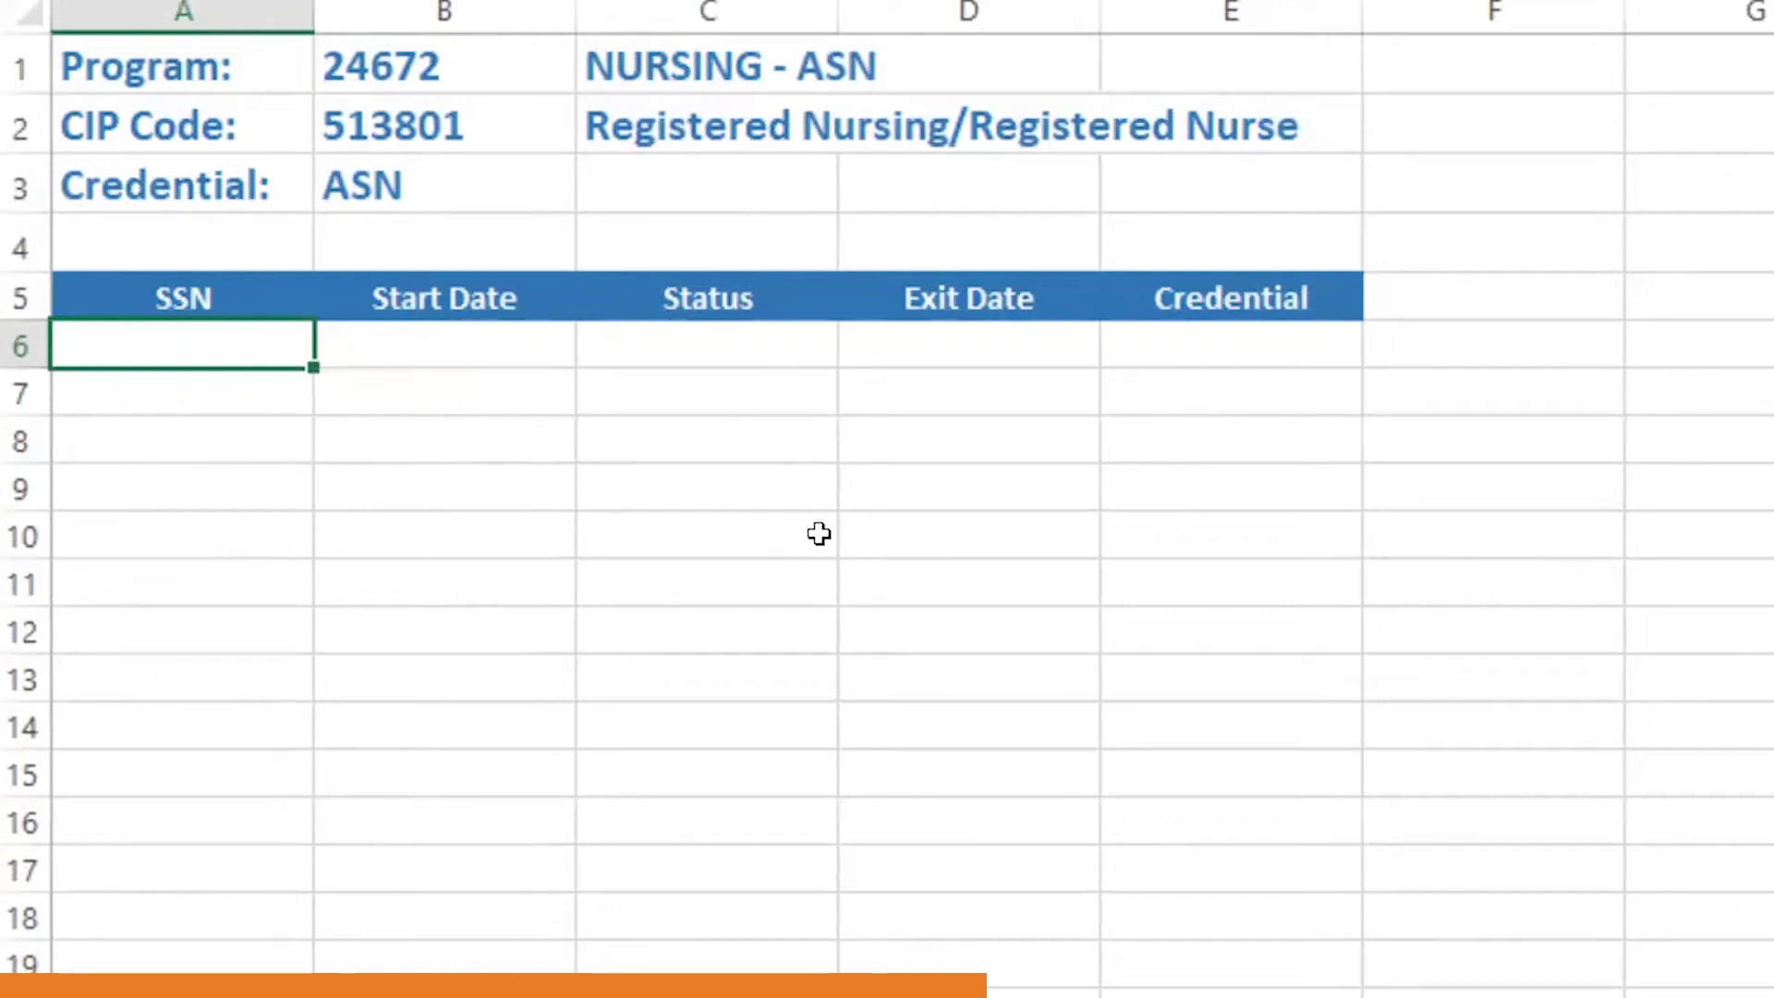
Inspect the Status, Exit Date and Credential cells in row 6, including the choices offered for Status and Credential
{"action": "left_click", "coordinate": [742, 342]}
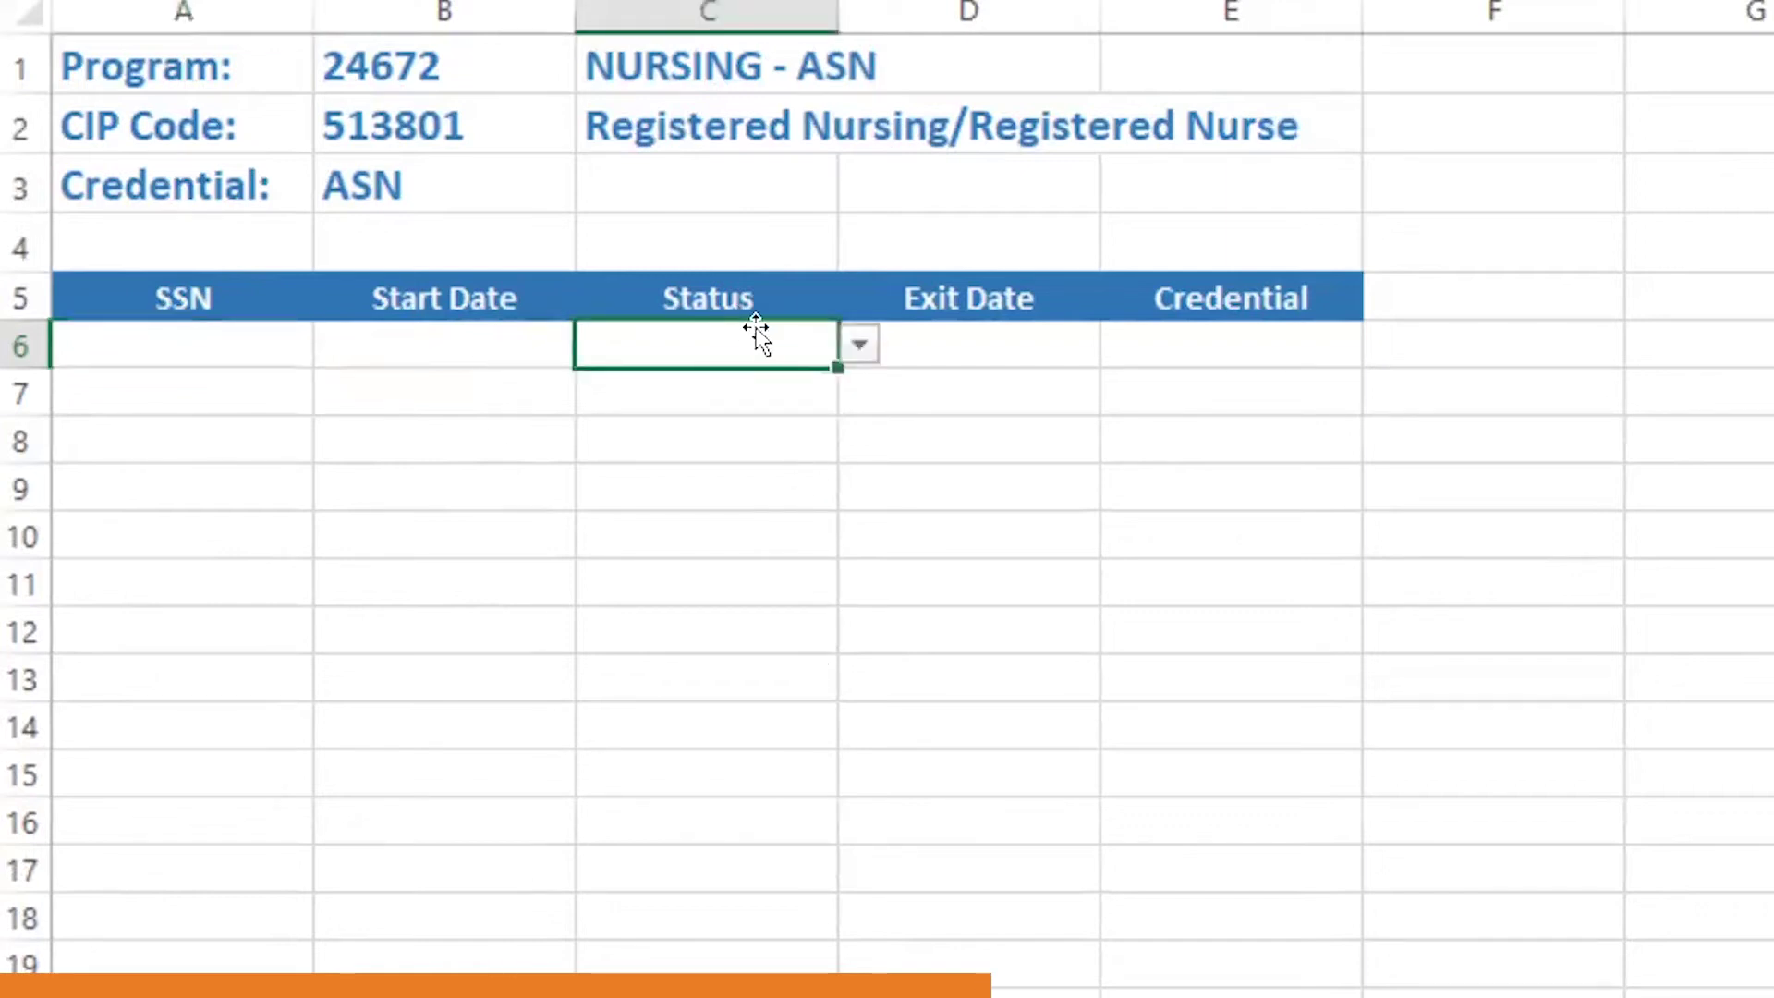
{"action": "left_click", "coordinate": [860, 345]}
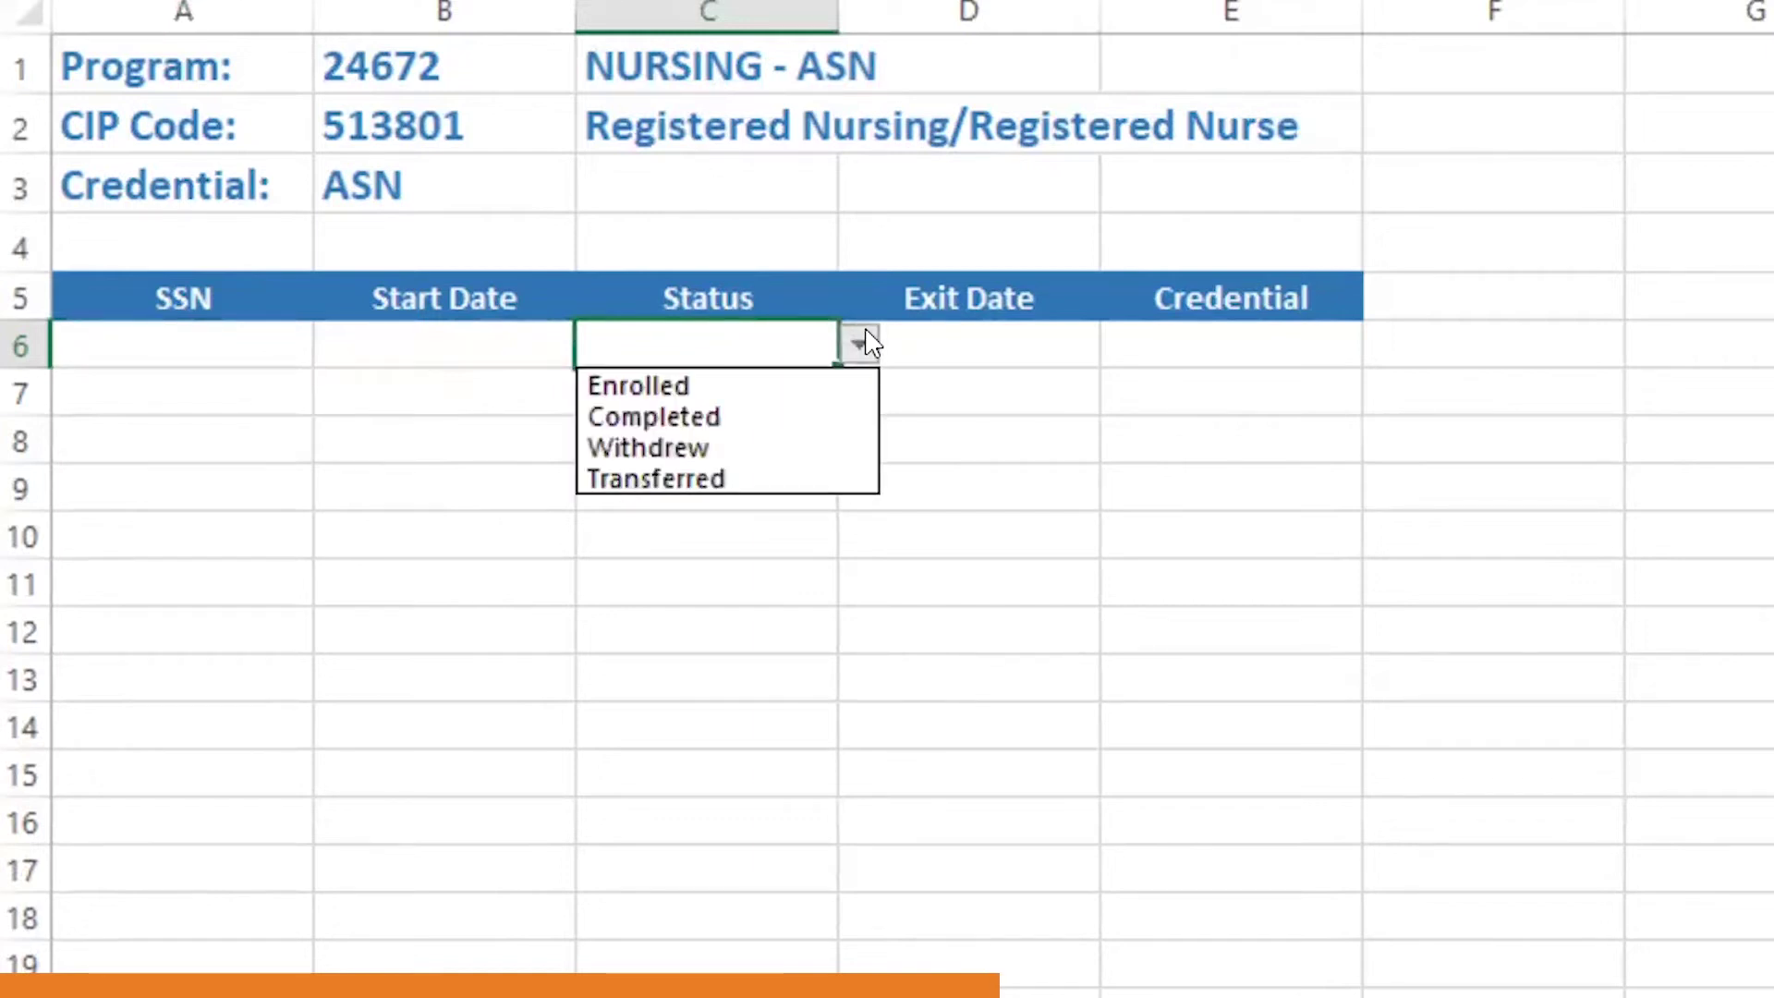
{"action": "left_click", "coordinate": [1022, 345]}
{"action": "left_click", "coordinate": [1019, 345]}
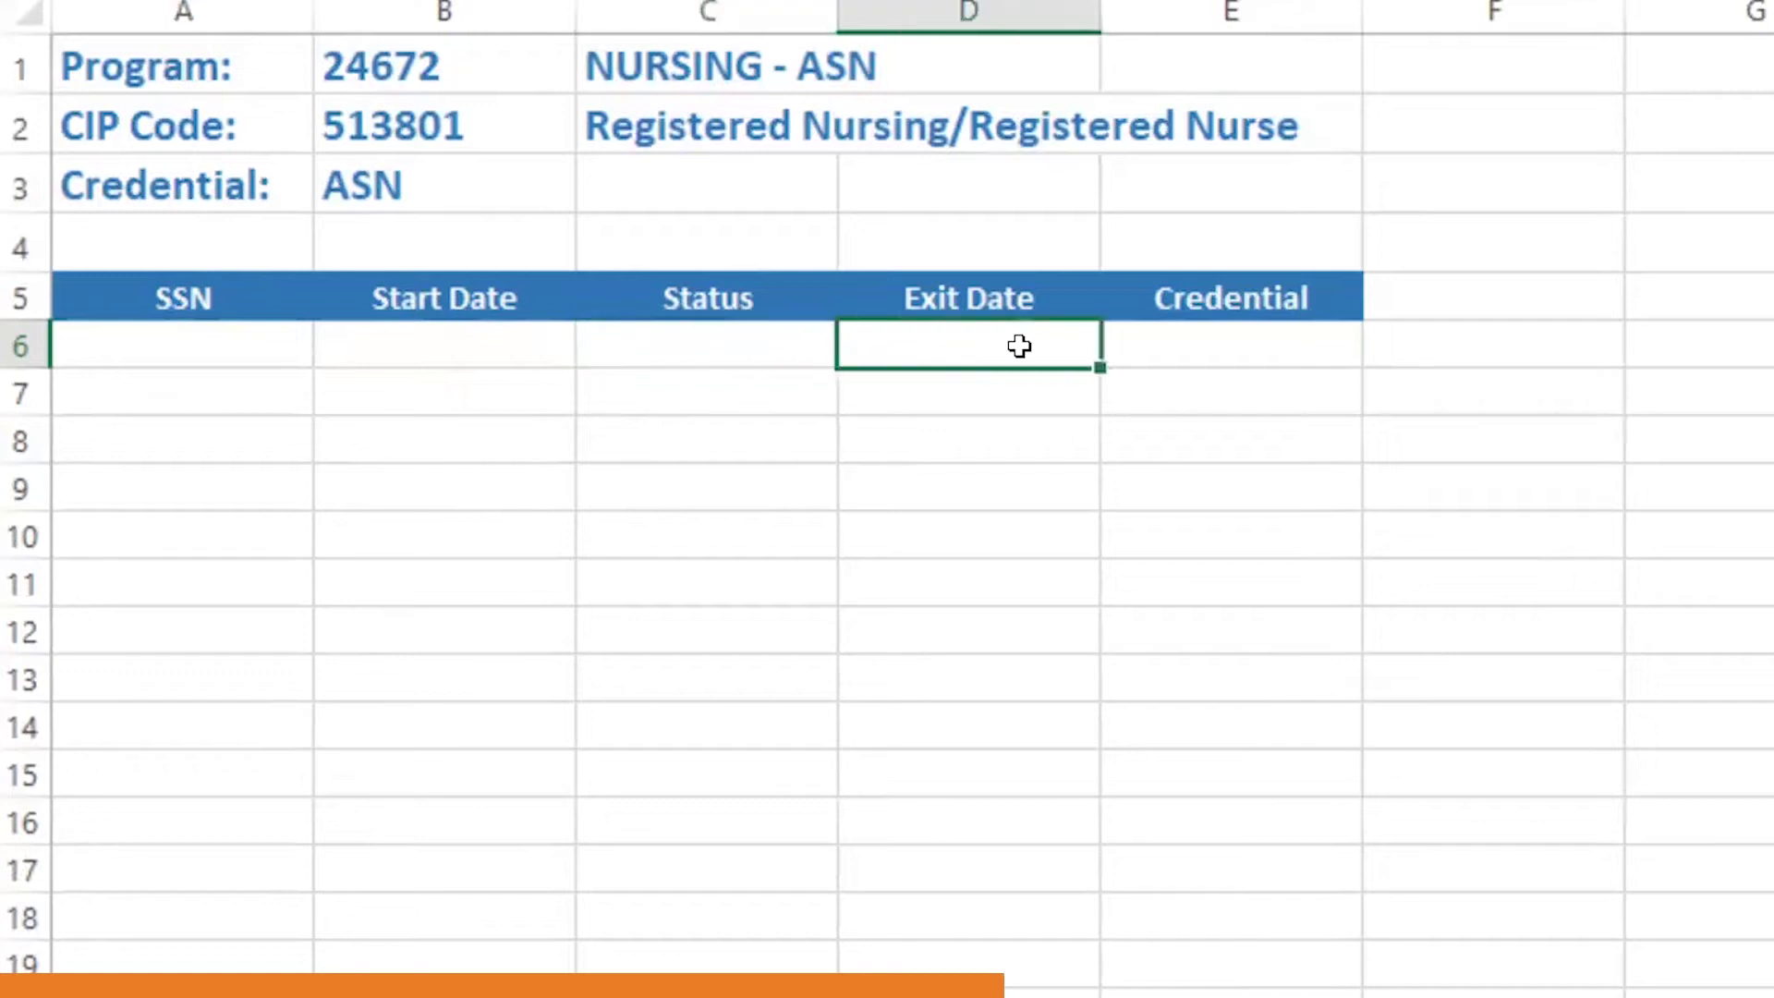
{"action": "left_click", "coordinate": [1291, 359]}
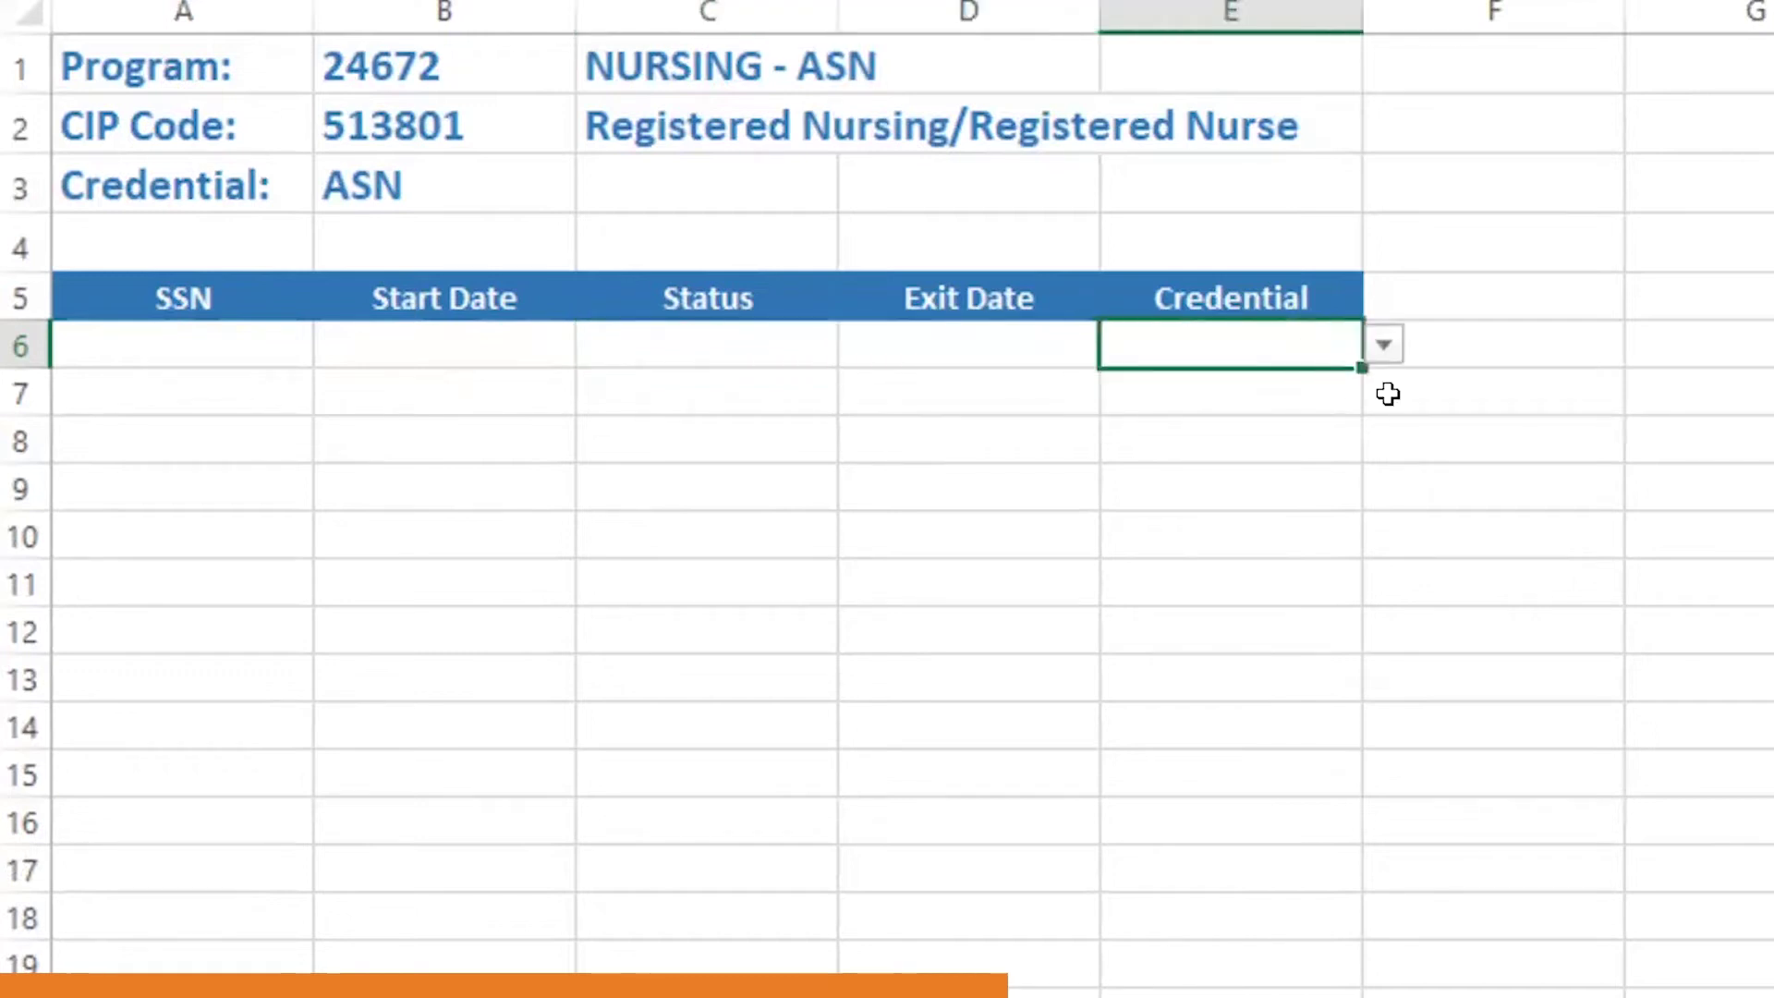
{"action": "left_click", "coordinate": [1384, 346]}
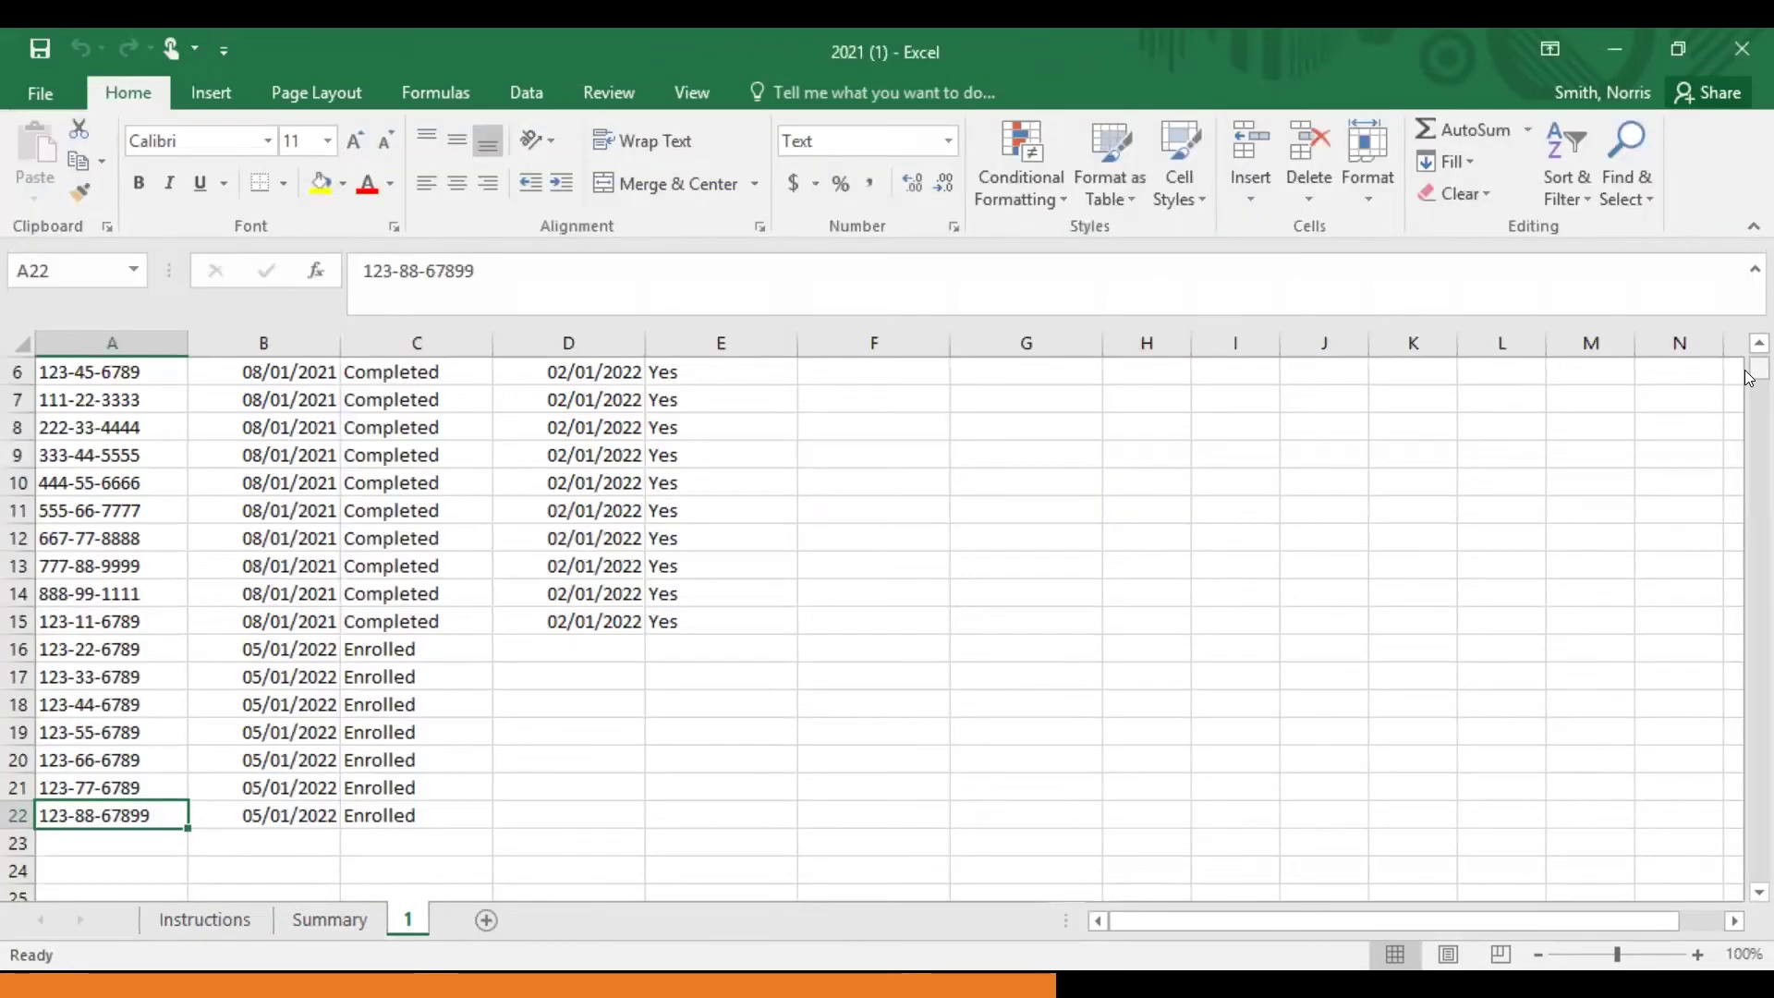
Look through the completed and enrolled student records on sheet 1 of the 2021 (1) workbook, down to row 22
{"action": "scroll", "coordinate": [306, 524], "scroll_direction": "up", "scroll_amount": 2}
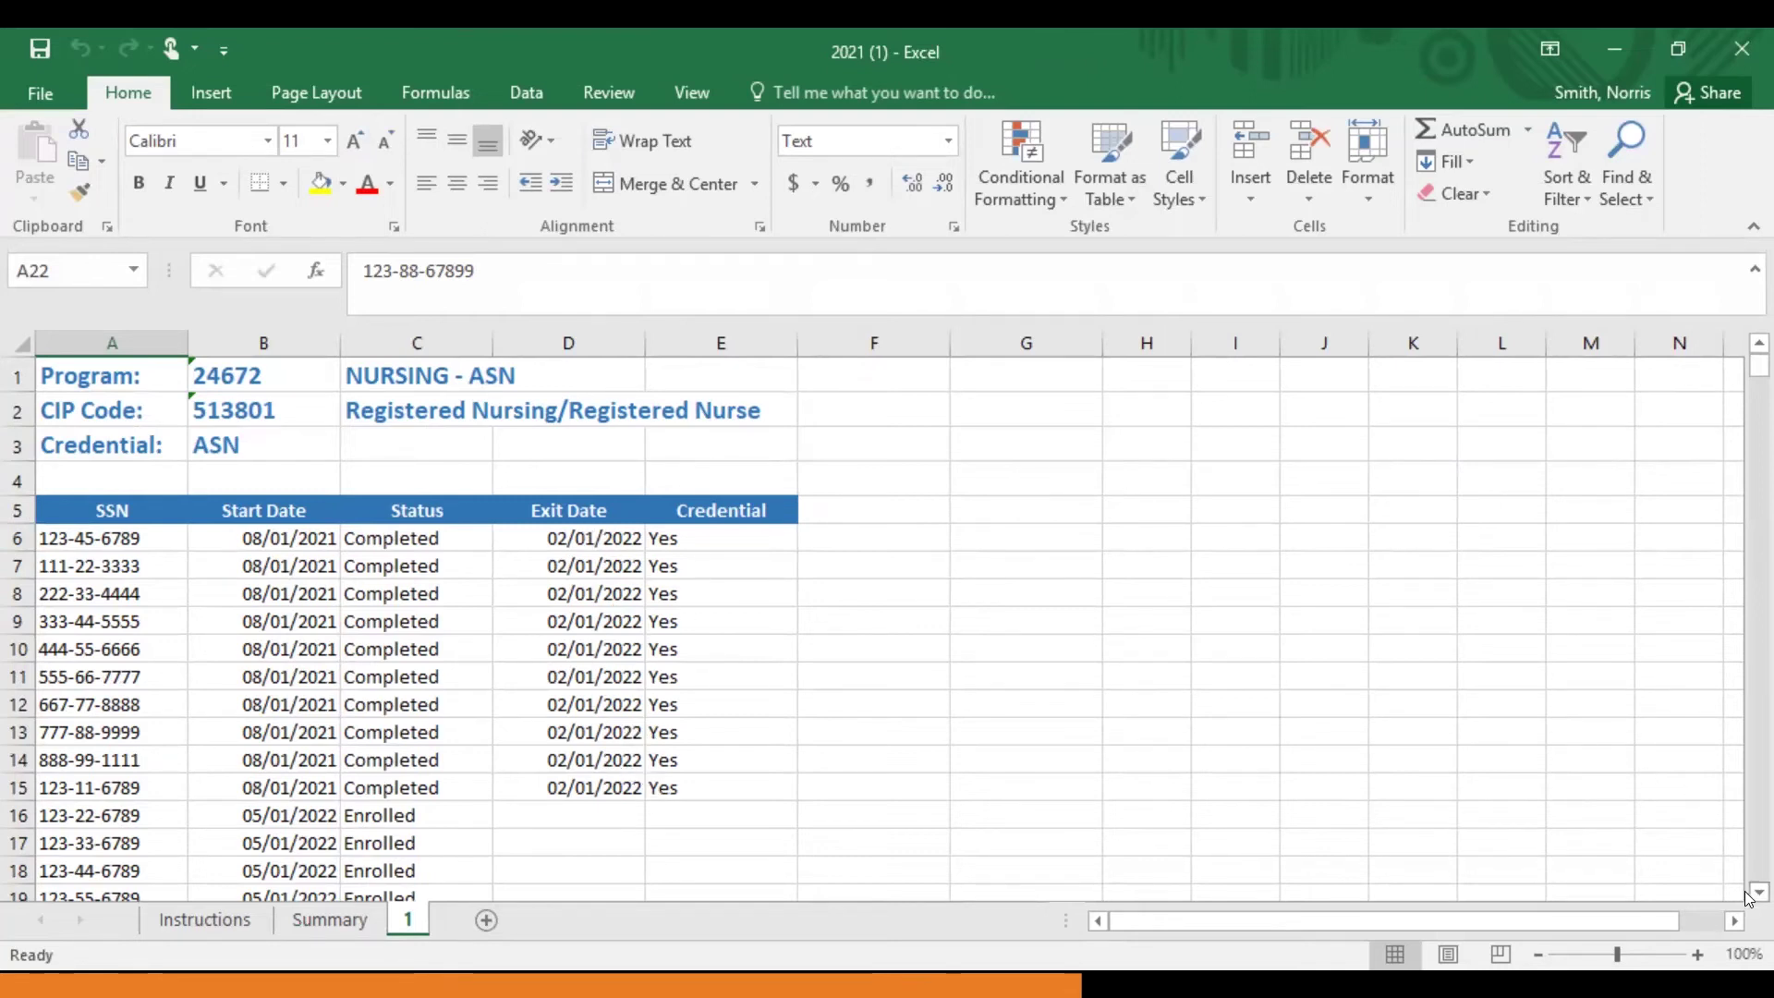
{"action": "scroll", "coordinate": [1750, 899], "scroll_direction": "down", "scroll_amount": 1}
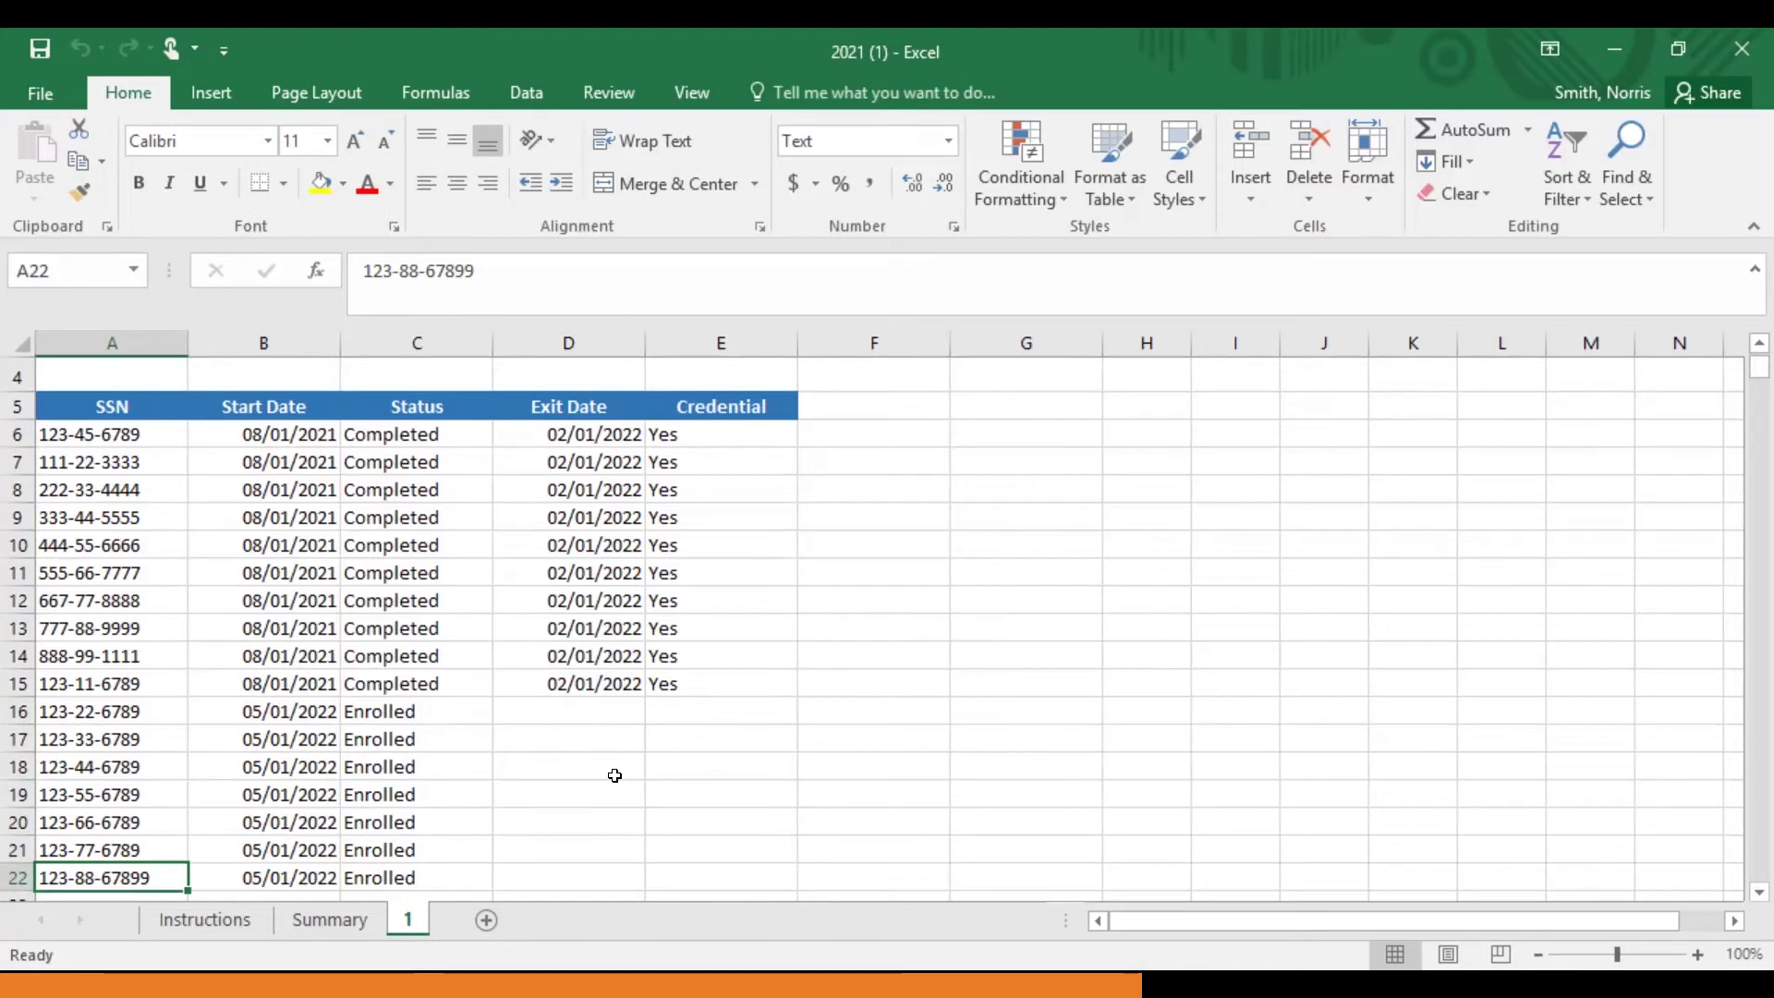
{"action": "left_click", "coordinate": [1759, 893]}
{"action": "left_click", "coordinate": [1759, 893]}
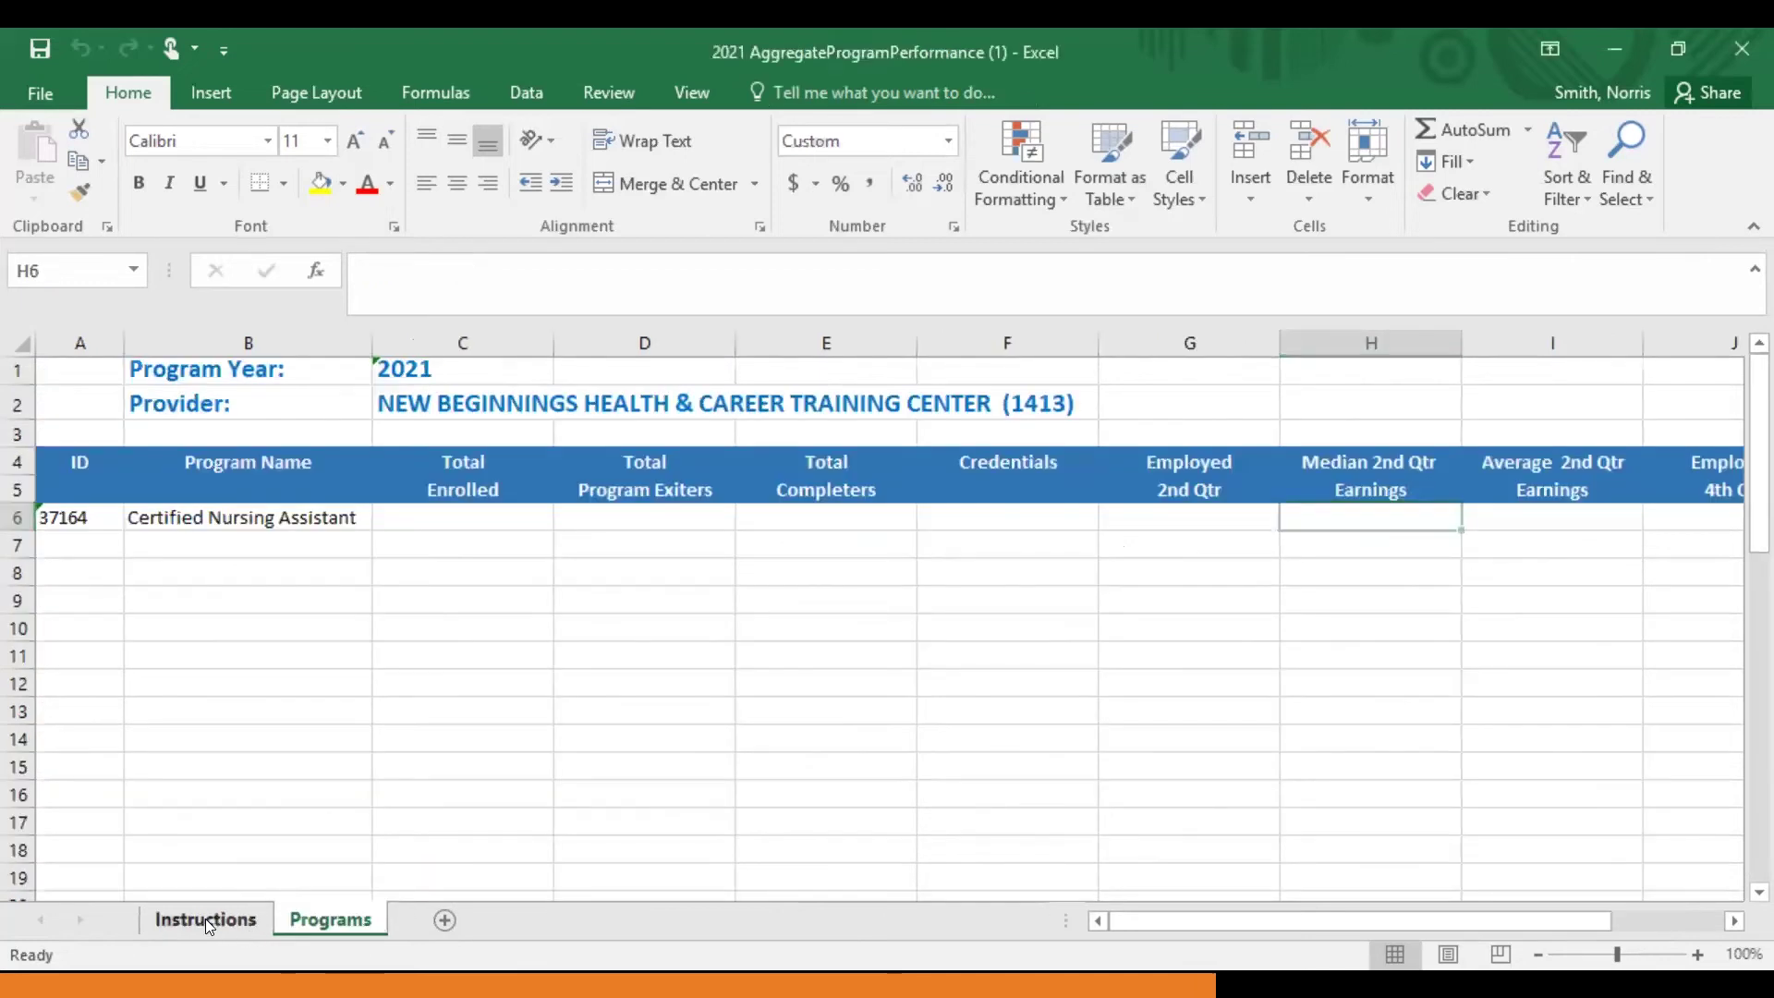
Read the aggregate workbook's instructions from the beginning, and locate the Total Enrolled cell for Certified Nursing Assistant on the Programs sheet
{"action": "left_click", "coordinate": [205, 918]}
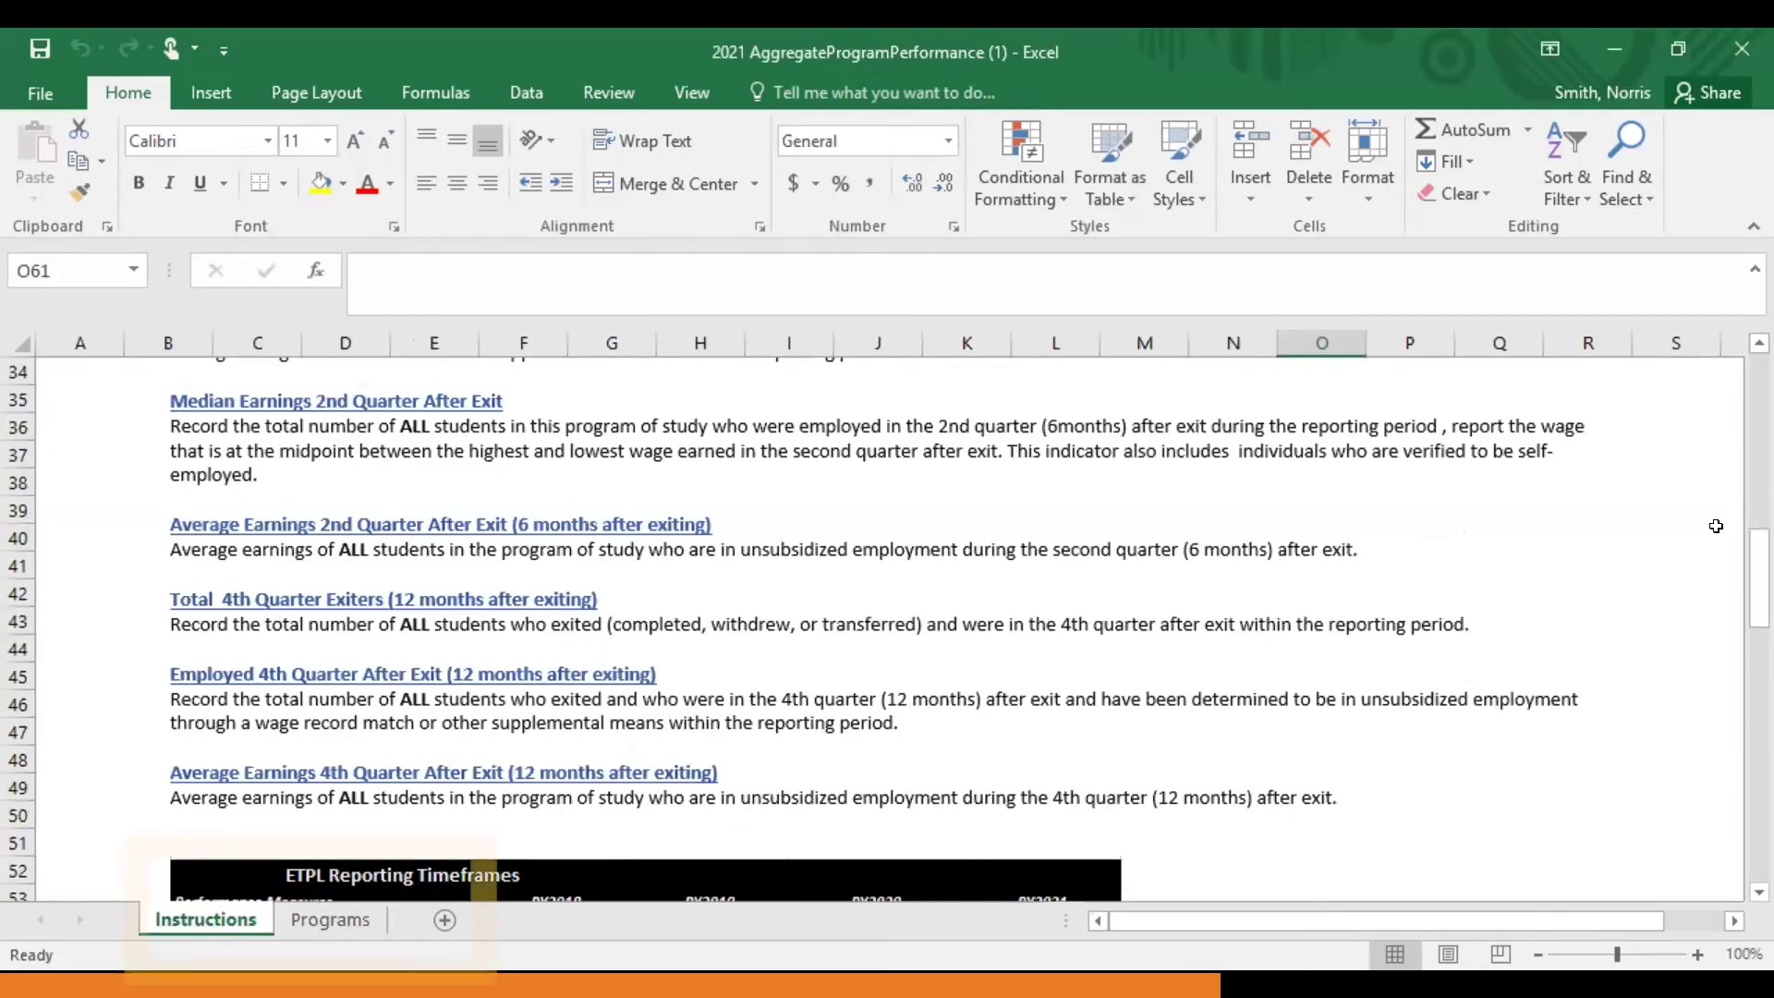
{"action": "mouse_move", "coordinate": [1759, 578]}
{"action": "left_mouse_down"}
{"action": "mouse_move", "coordinate": [1750, 349]}
{"action": "mouse_move", "coordinate": [1750, 478]}
{"action": "left_mouse_up"}
{"action": "left_click_drag", "start_coordinate": [1749, 478], "coordinate": [1750, 370]}
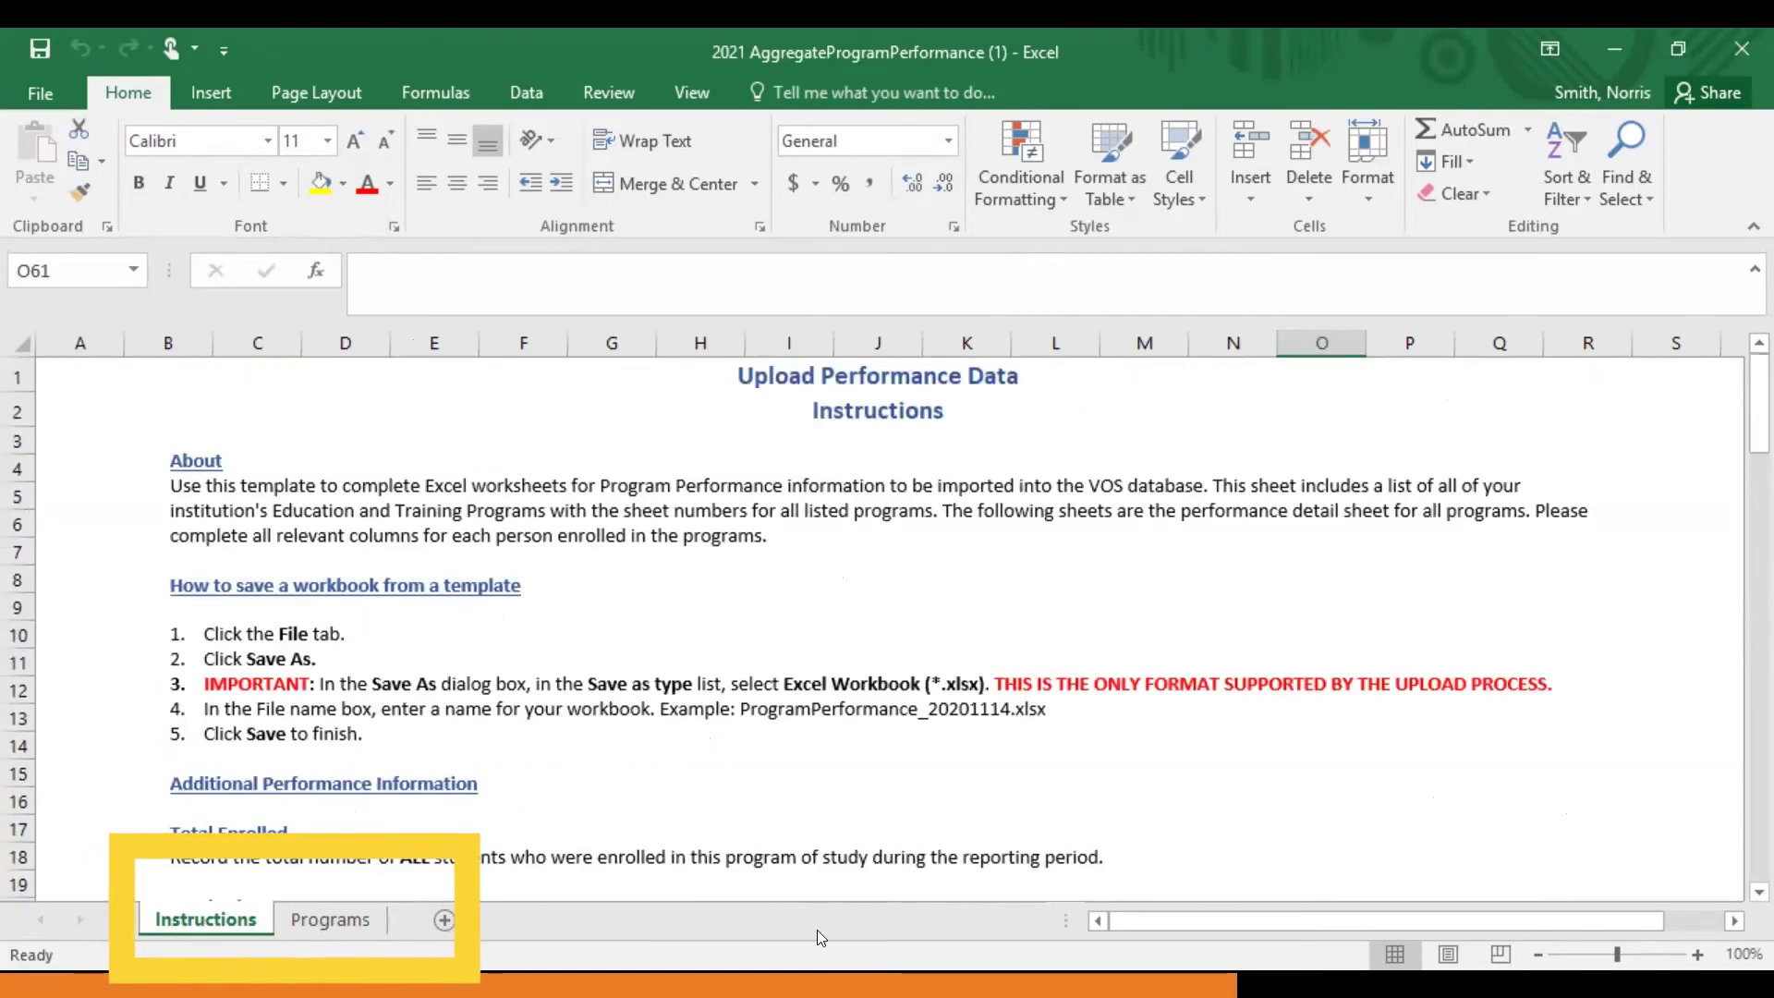
{"action": "left_click", "coordinate": [324, 931]}
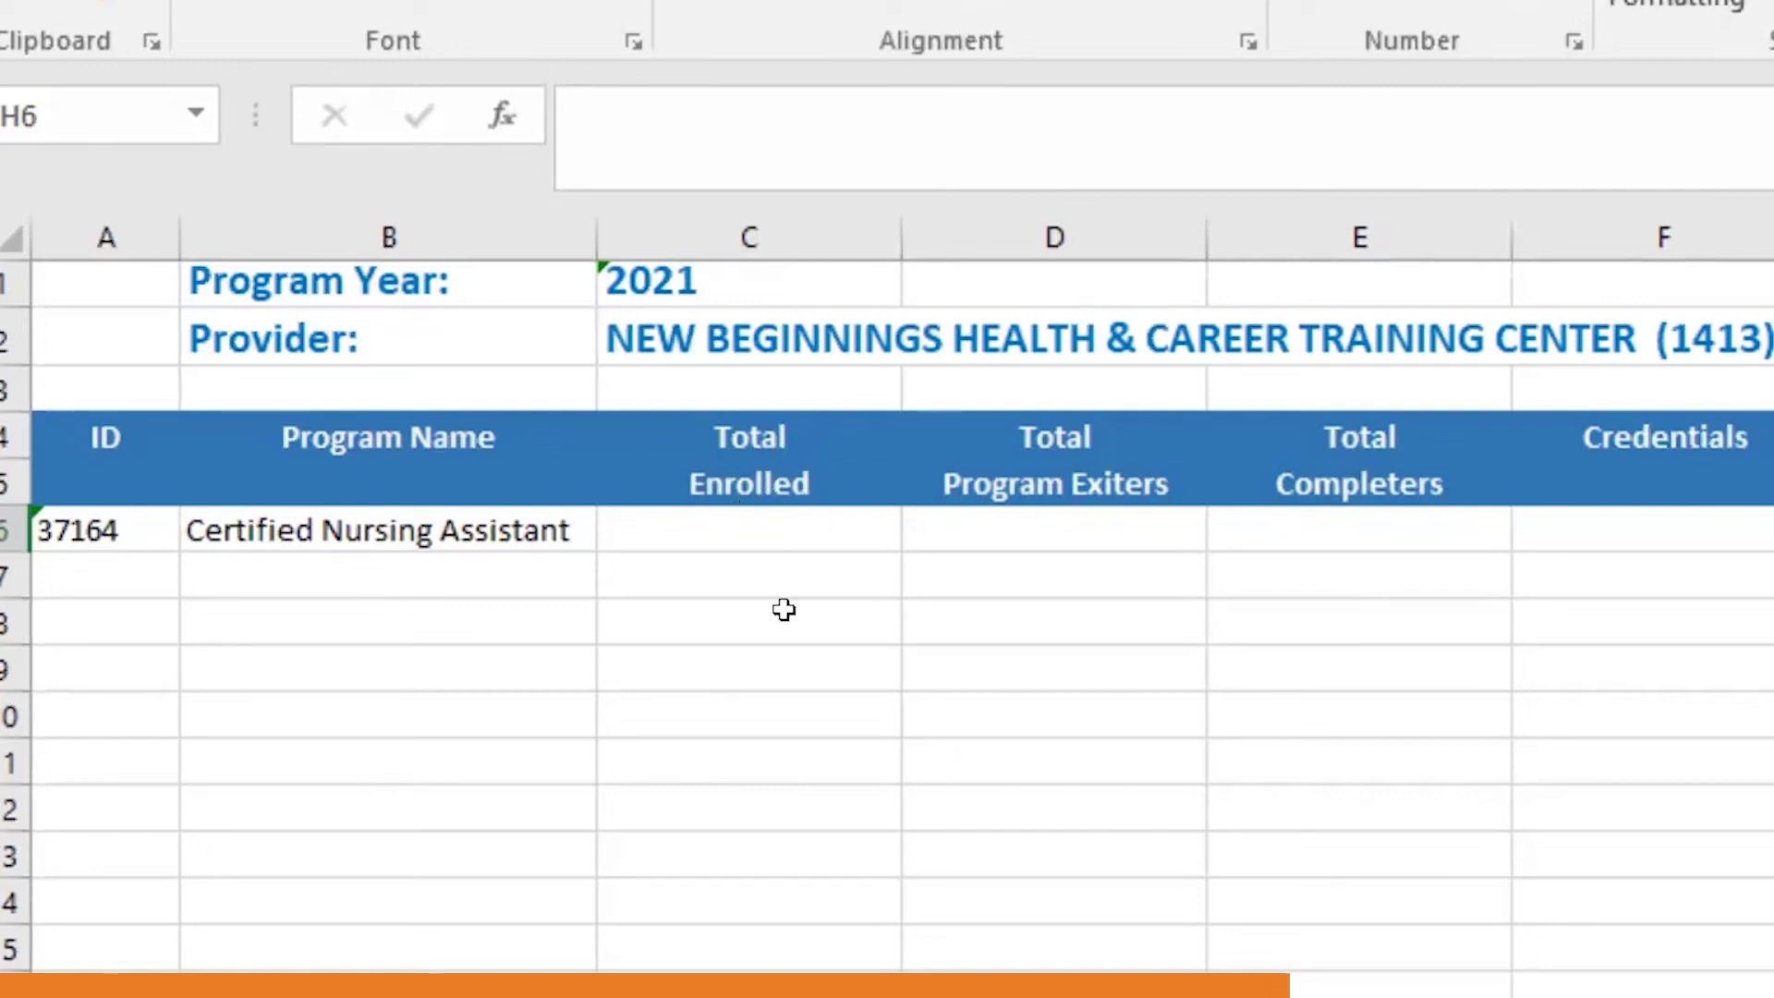
{"action": "left_click", "coordinate": [832, 464]}
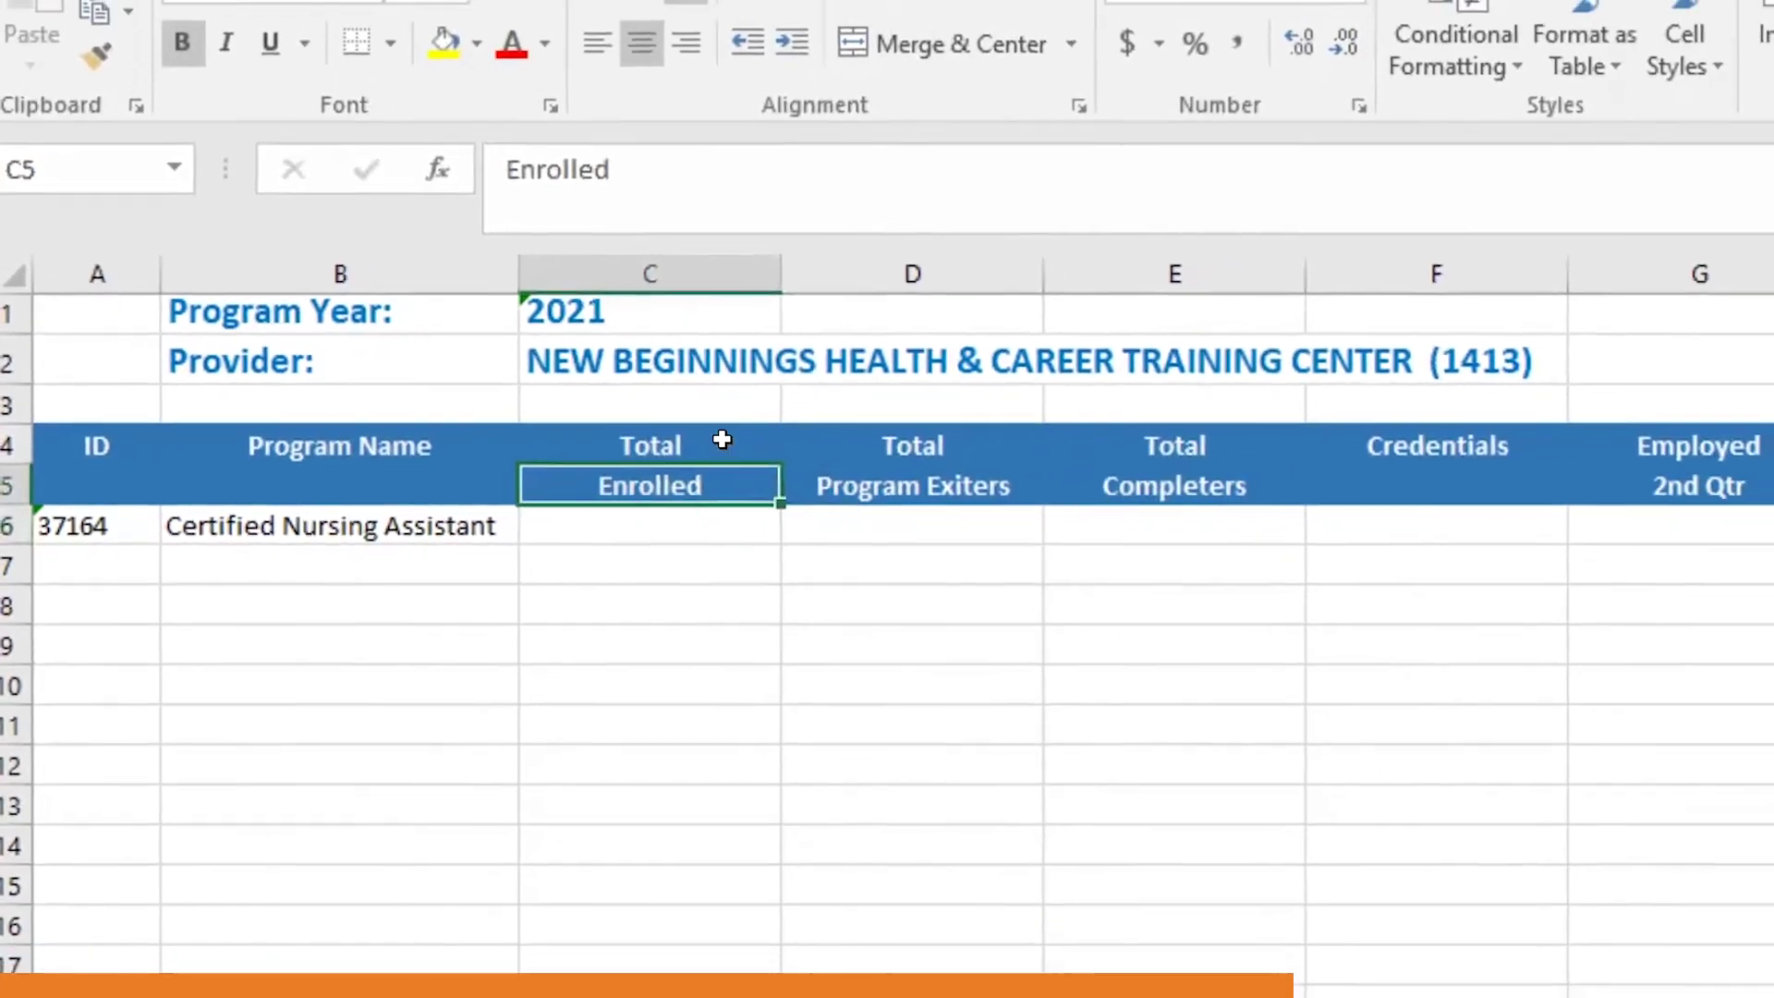
{"action": "left_click", "coordinate": [785, 527]}
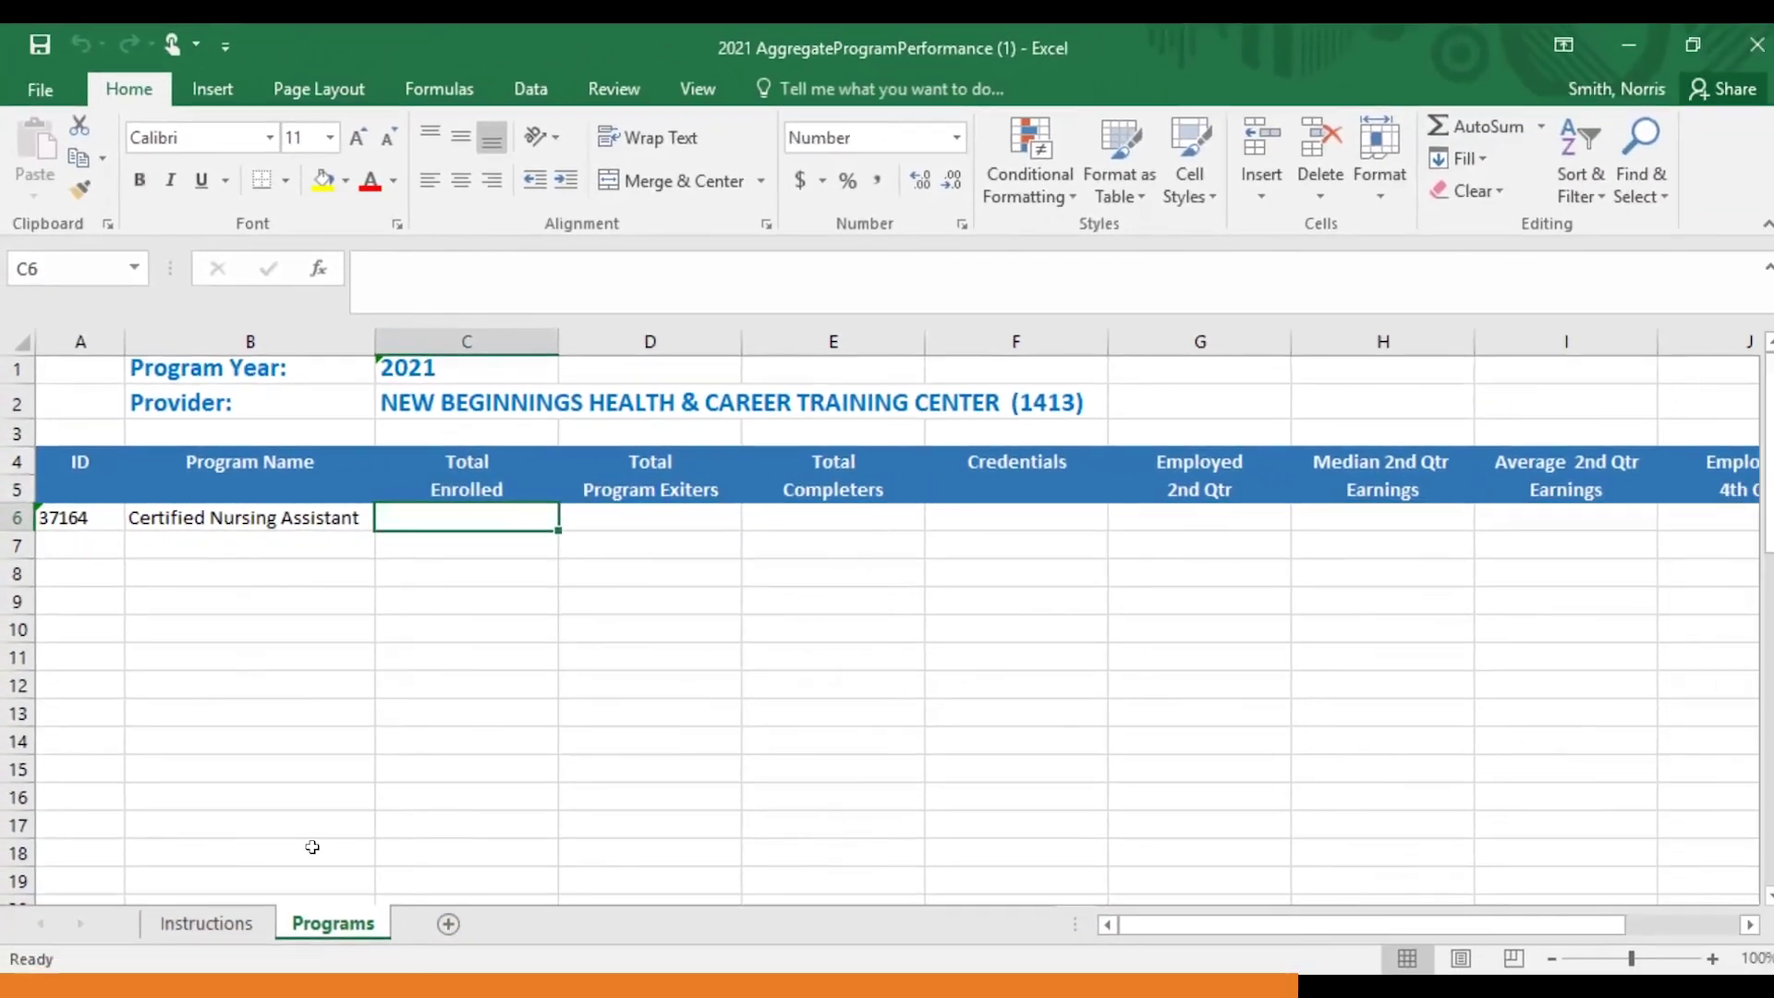
Check the ETPL Reporting Timeframes table in the instructions against the Programs sheet columns
{"action": "left_click", "coordinate": [205, 921]}
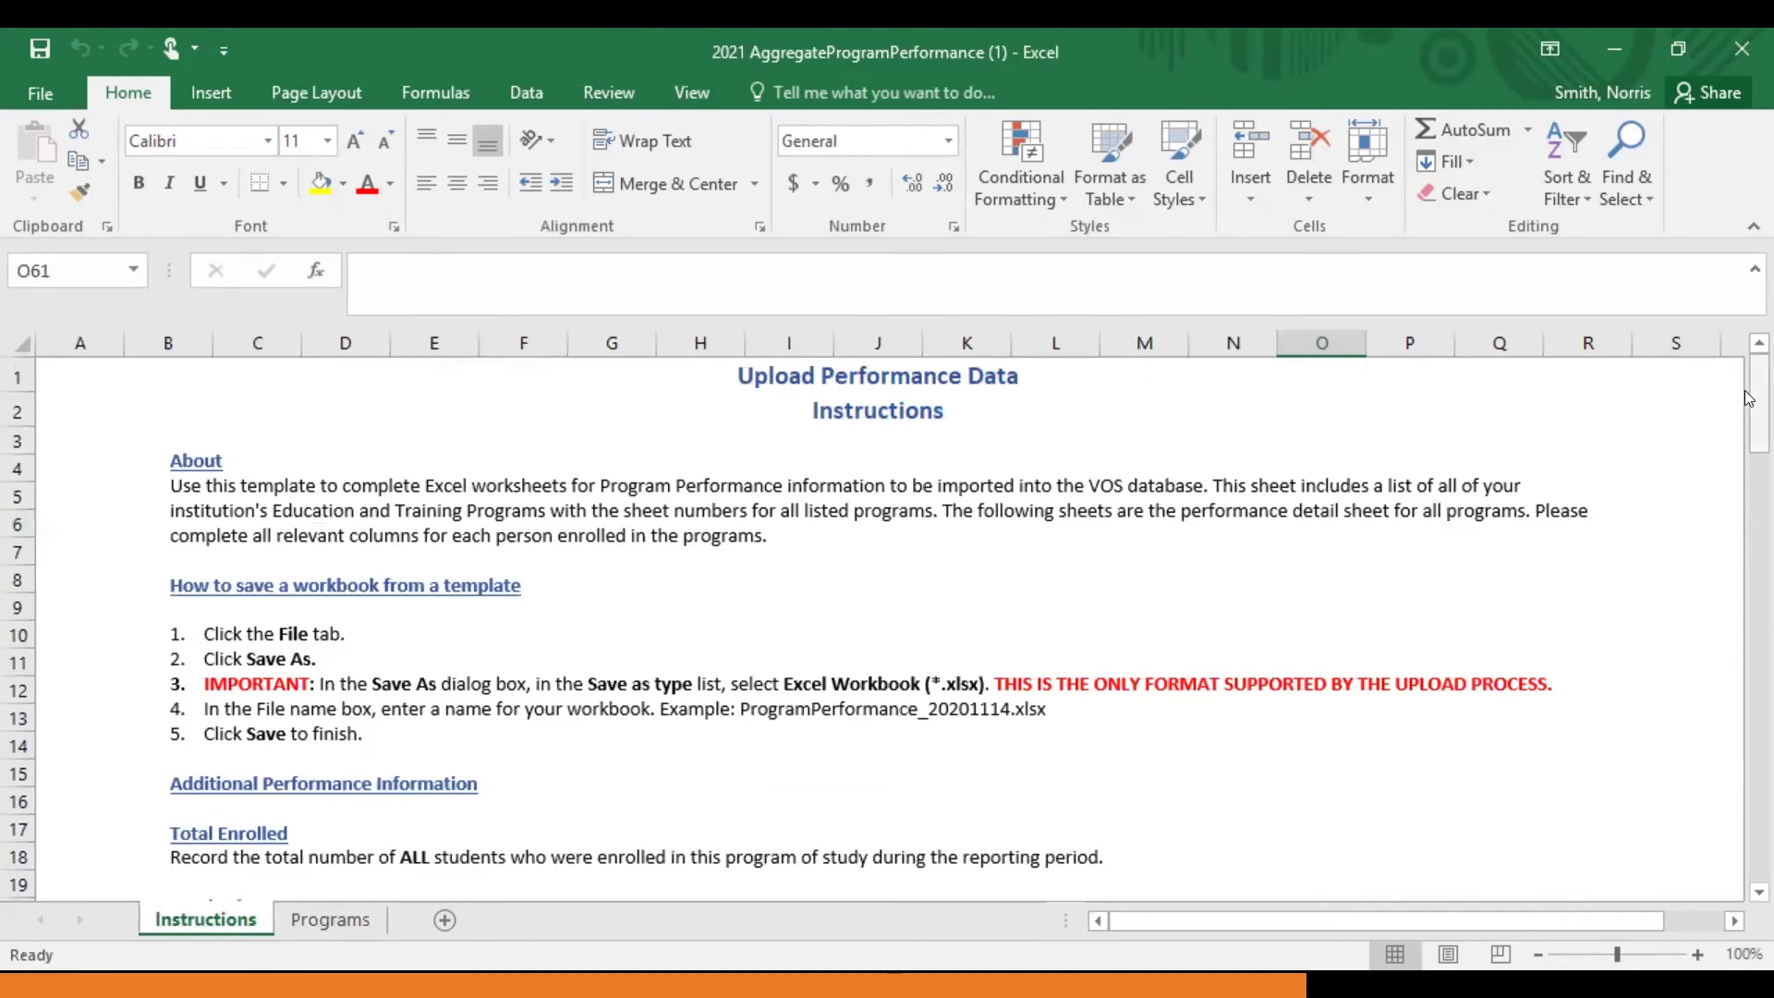
{"action": "left_click_drag", "start_coordinate": [1748, 539], "coordinate": [313, 522]}
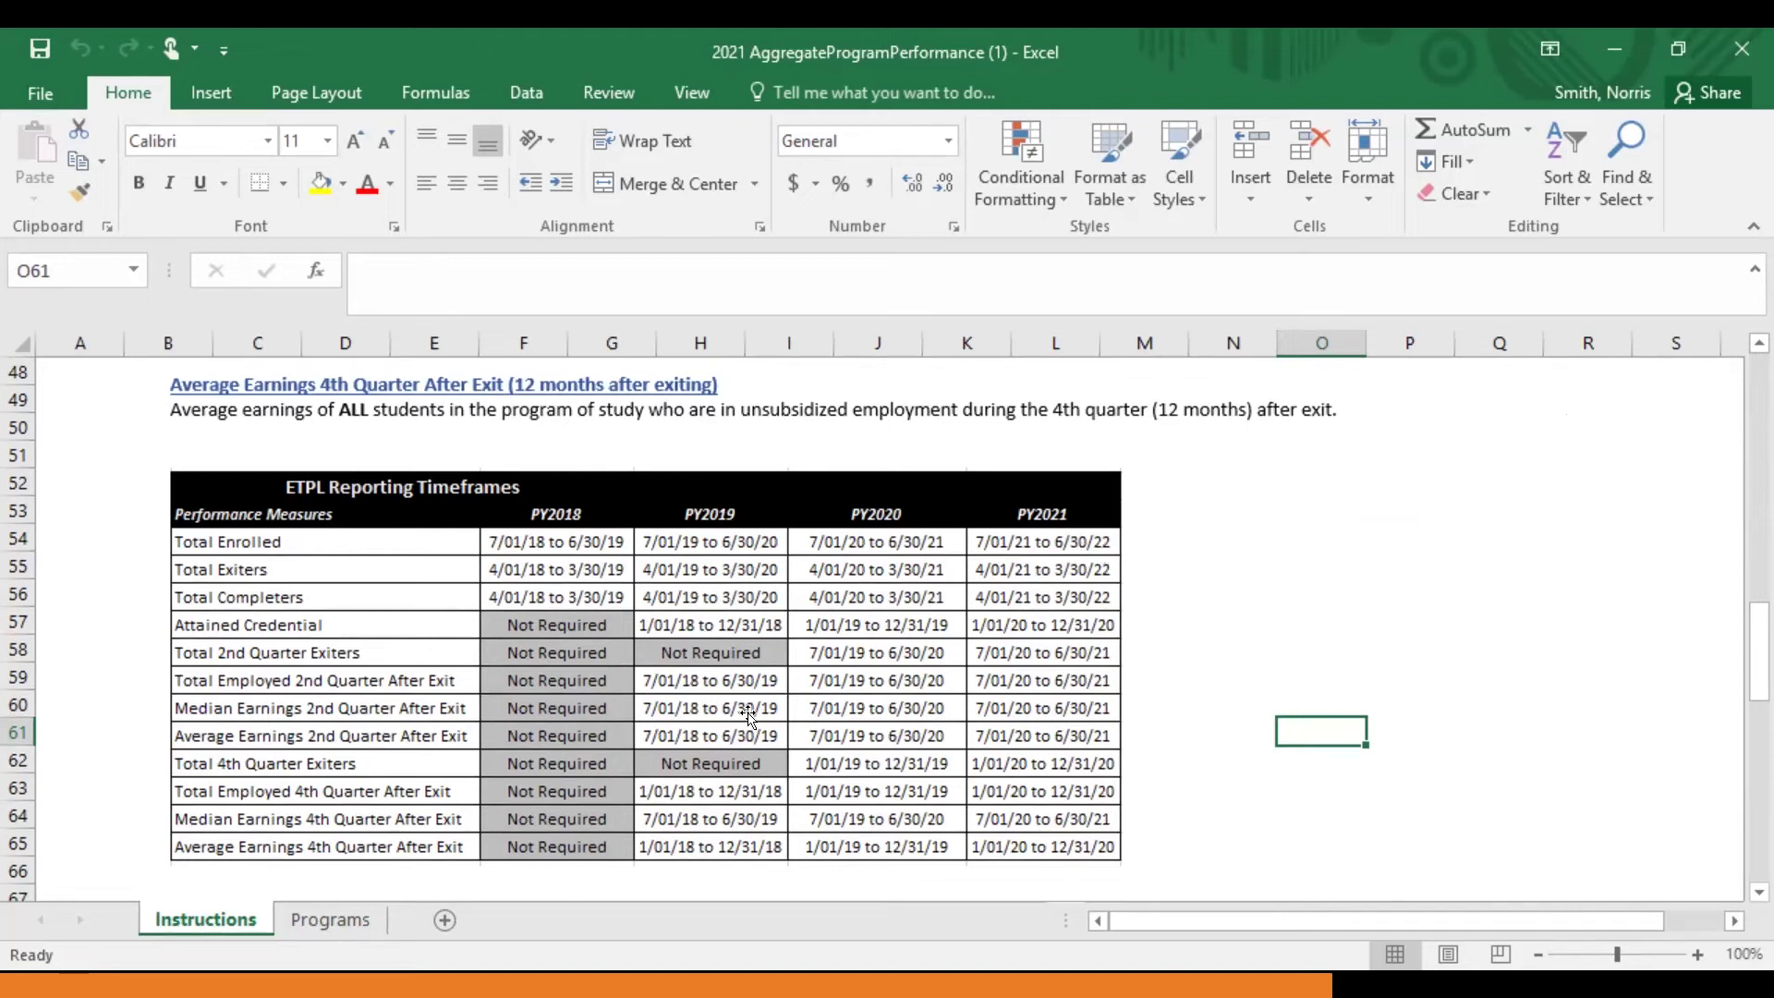
{"action": "left_click", "coordinate": [330, 920]}
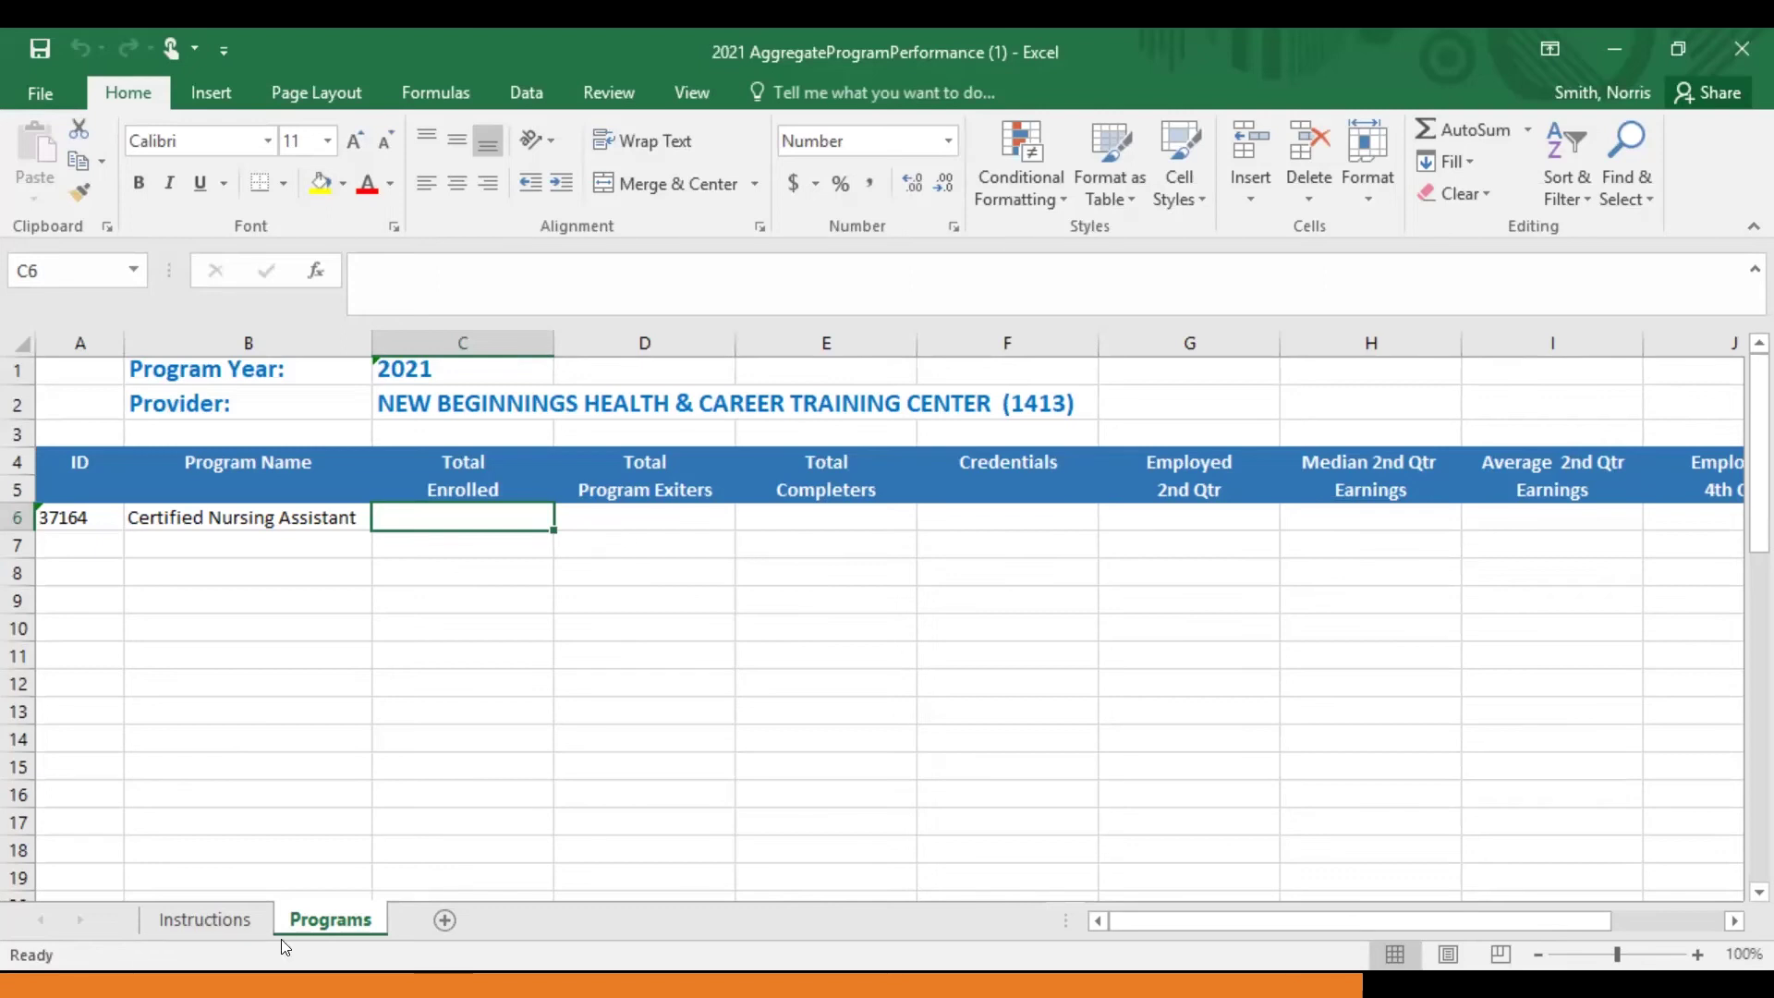
{"action": "left_click", "coordinate": [232, 923]}
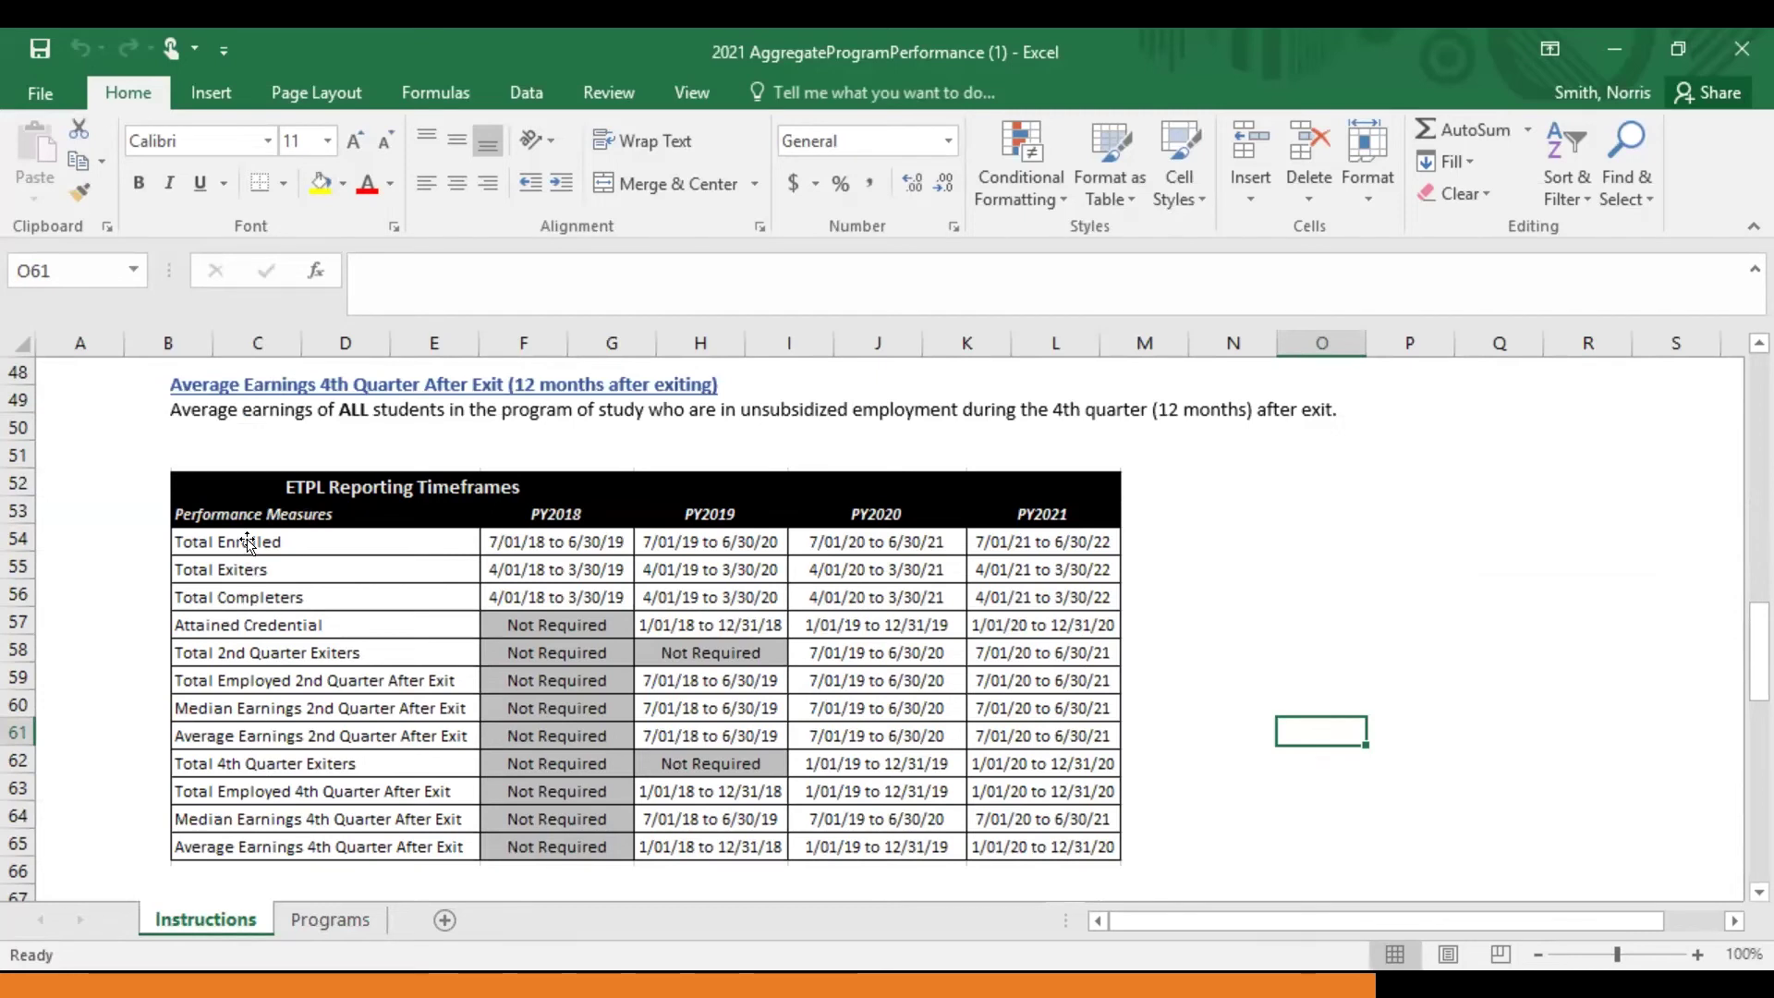
{"action": "left_click", "coordinate": [330, 919]}
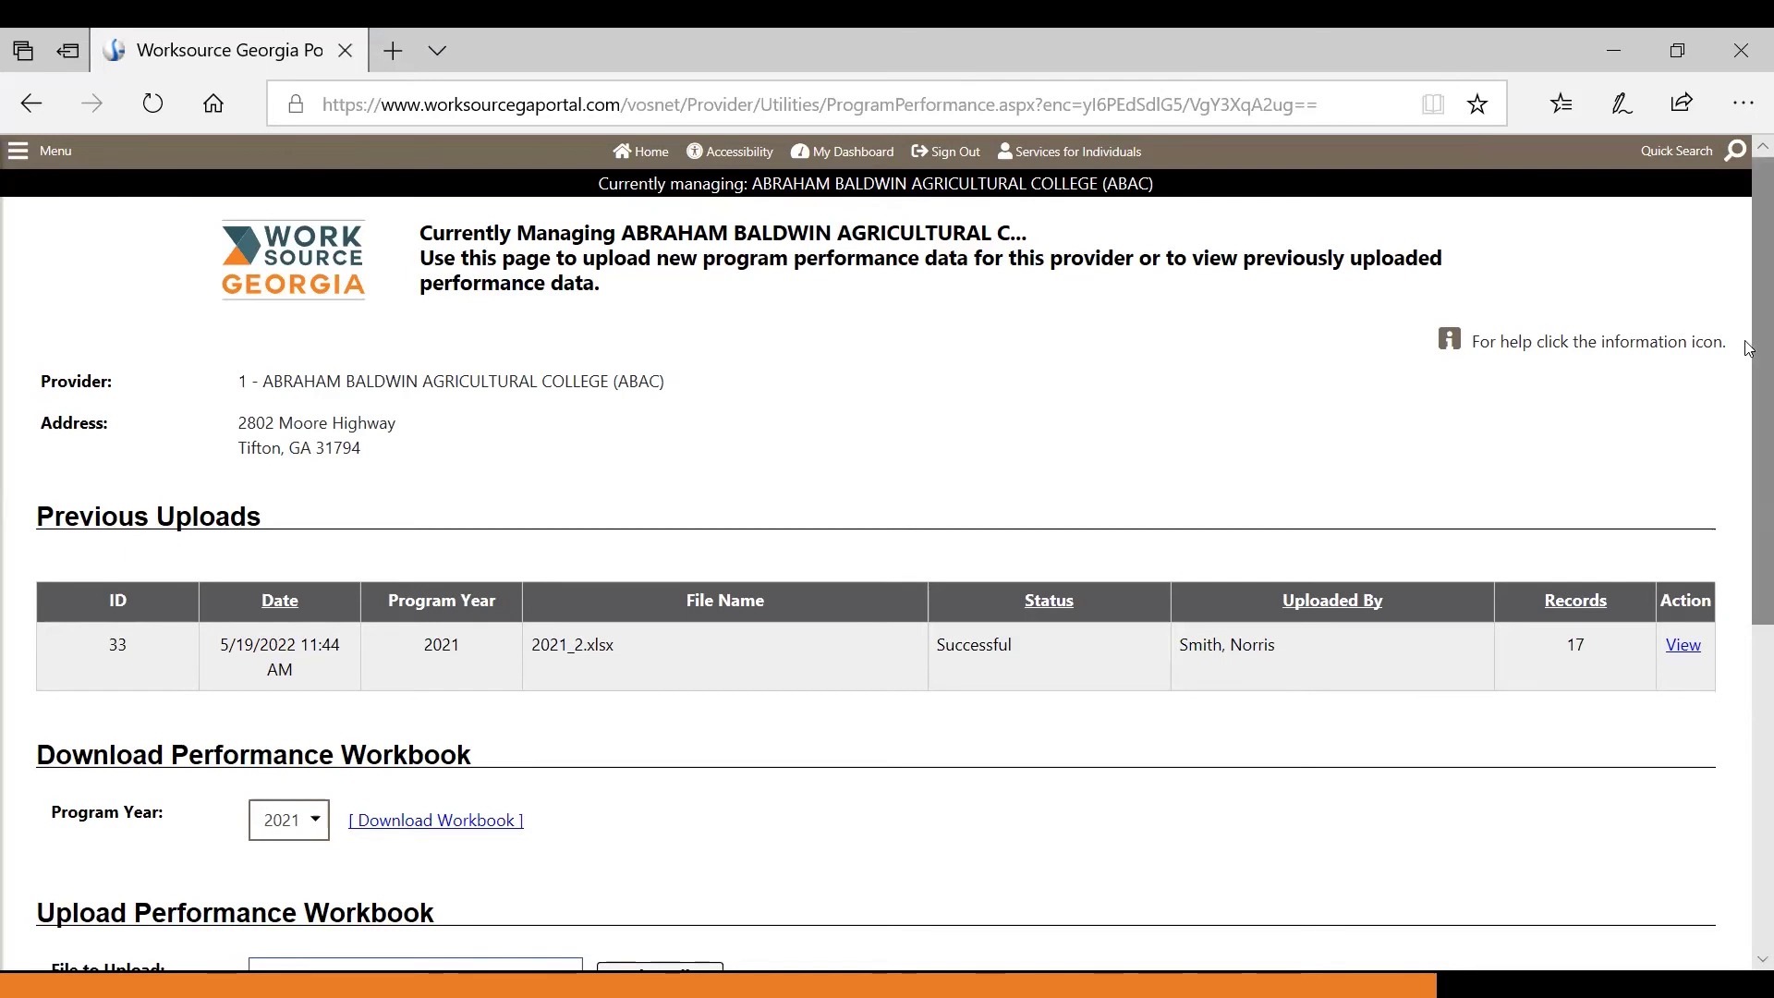
Try to upload the 2021 (1).xlsx performance workbook from the Desktop to the provider portal
{"action": "left_click_drag", "start_coordinate": [1750, 337], "coordinate": [1750, 520]}
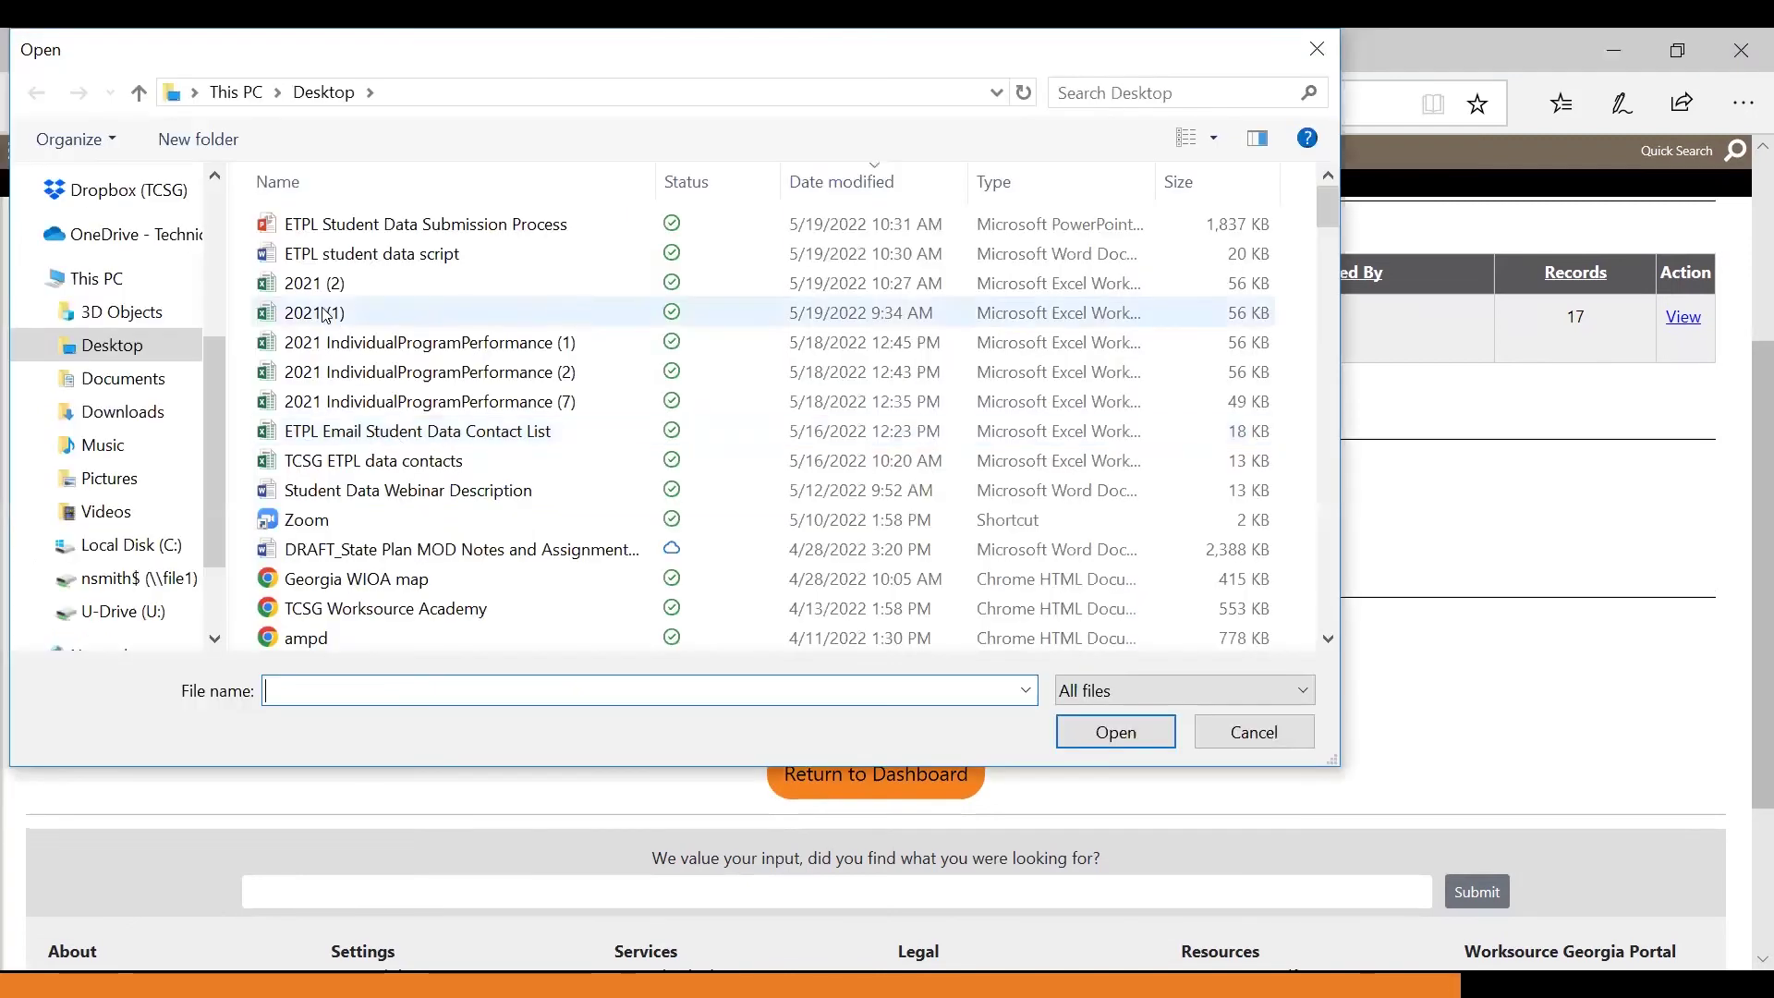
{"action": "left_click", "coordinate": [328, 312]}
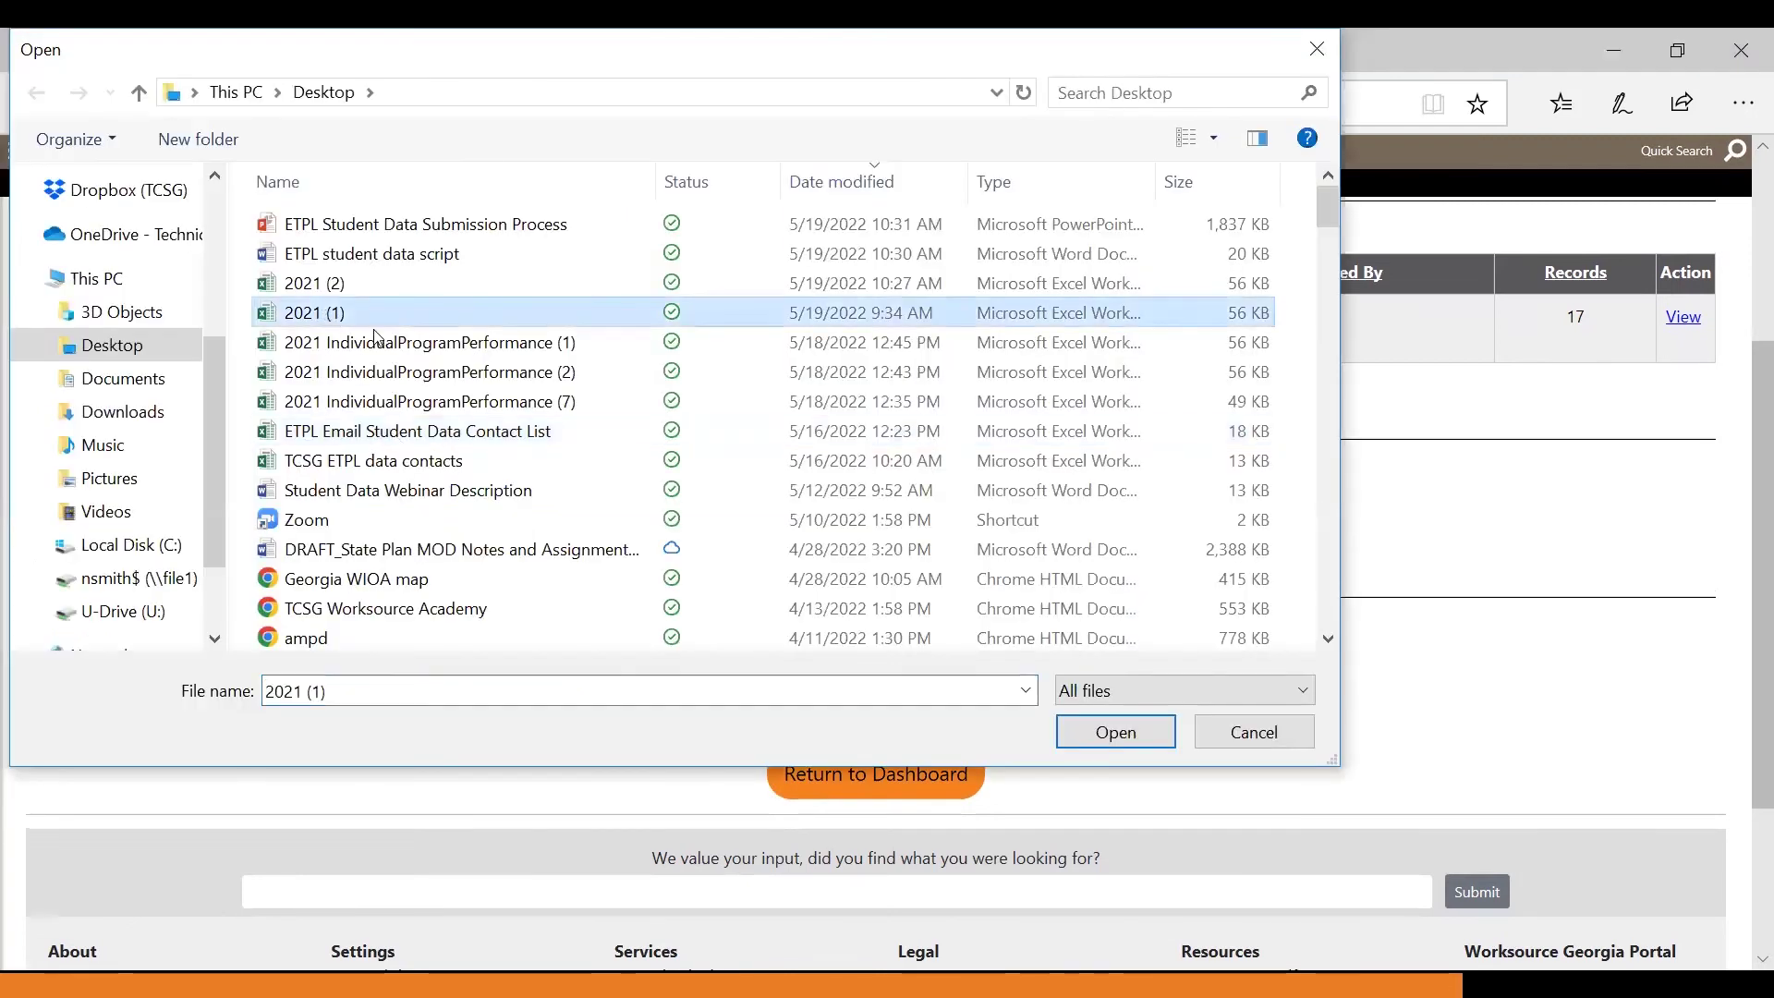
{"action": "left_click", "coordinate": [1114, 740]}
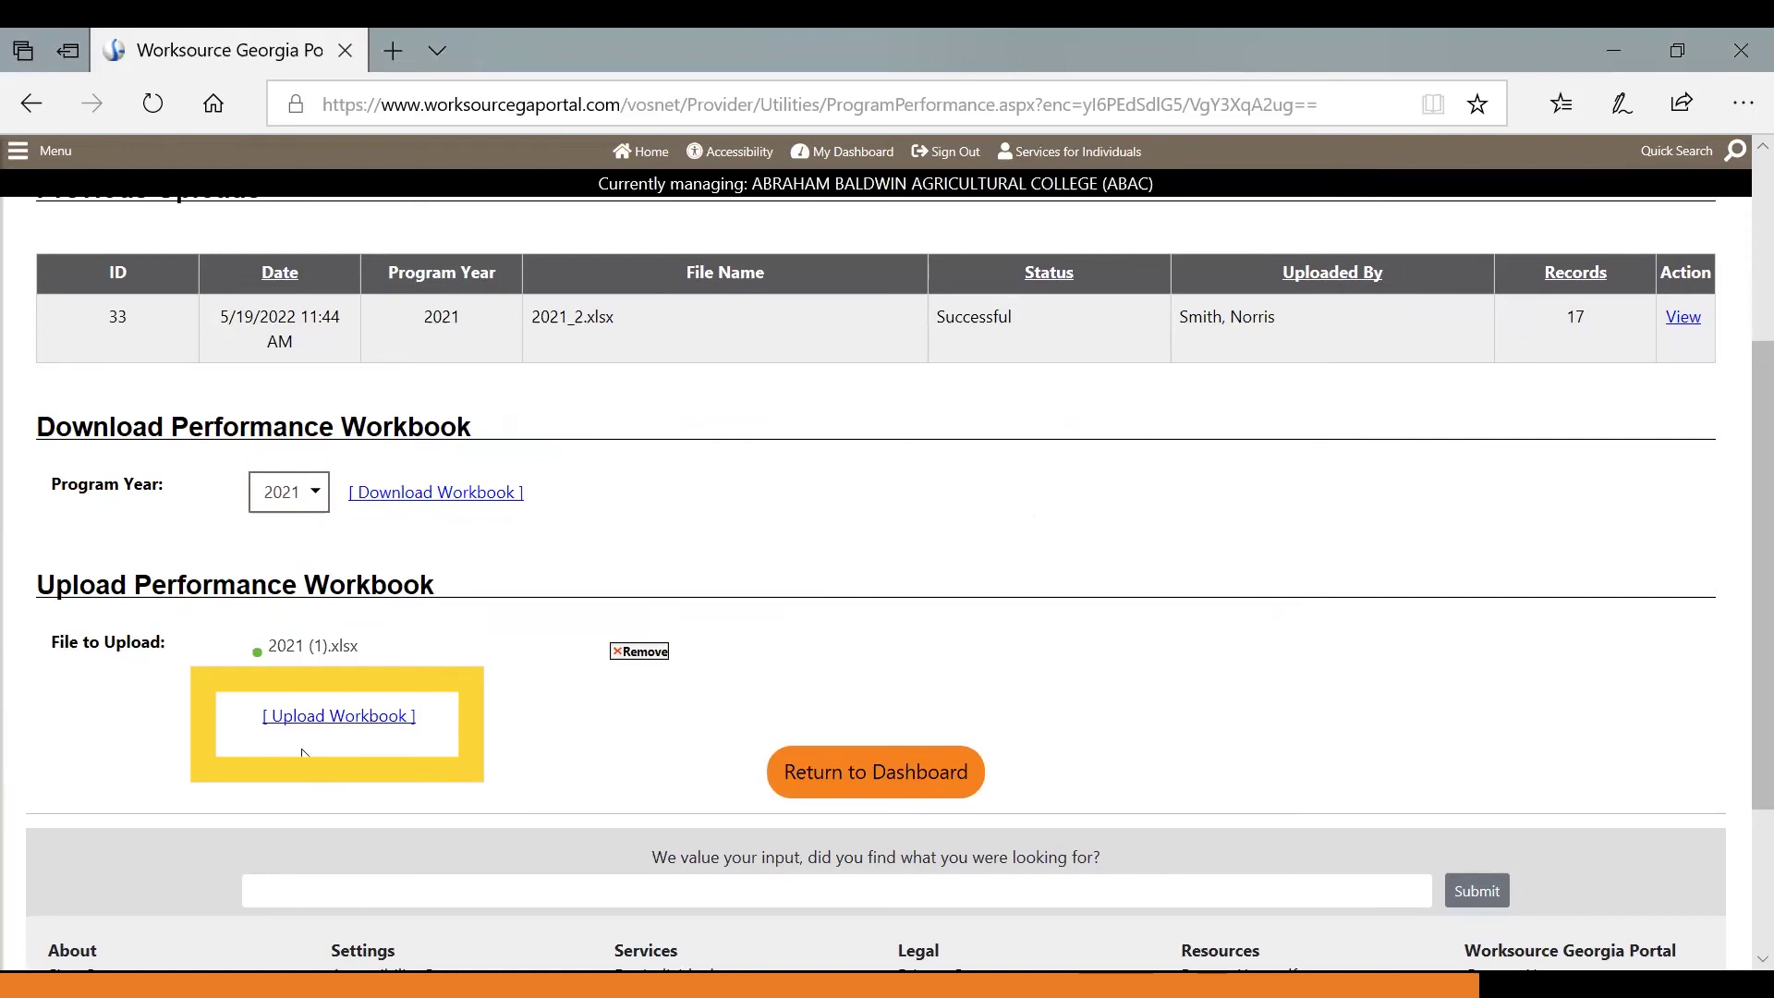
{"action": "left_click", "coordinate": [362, 720]}
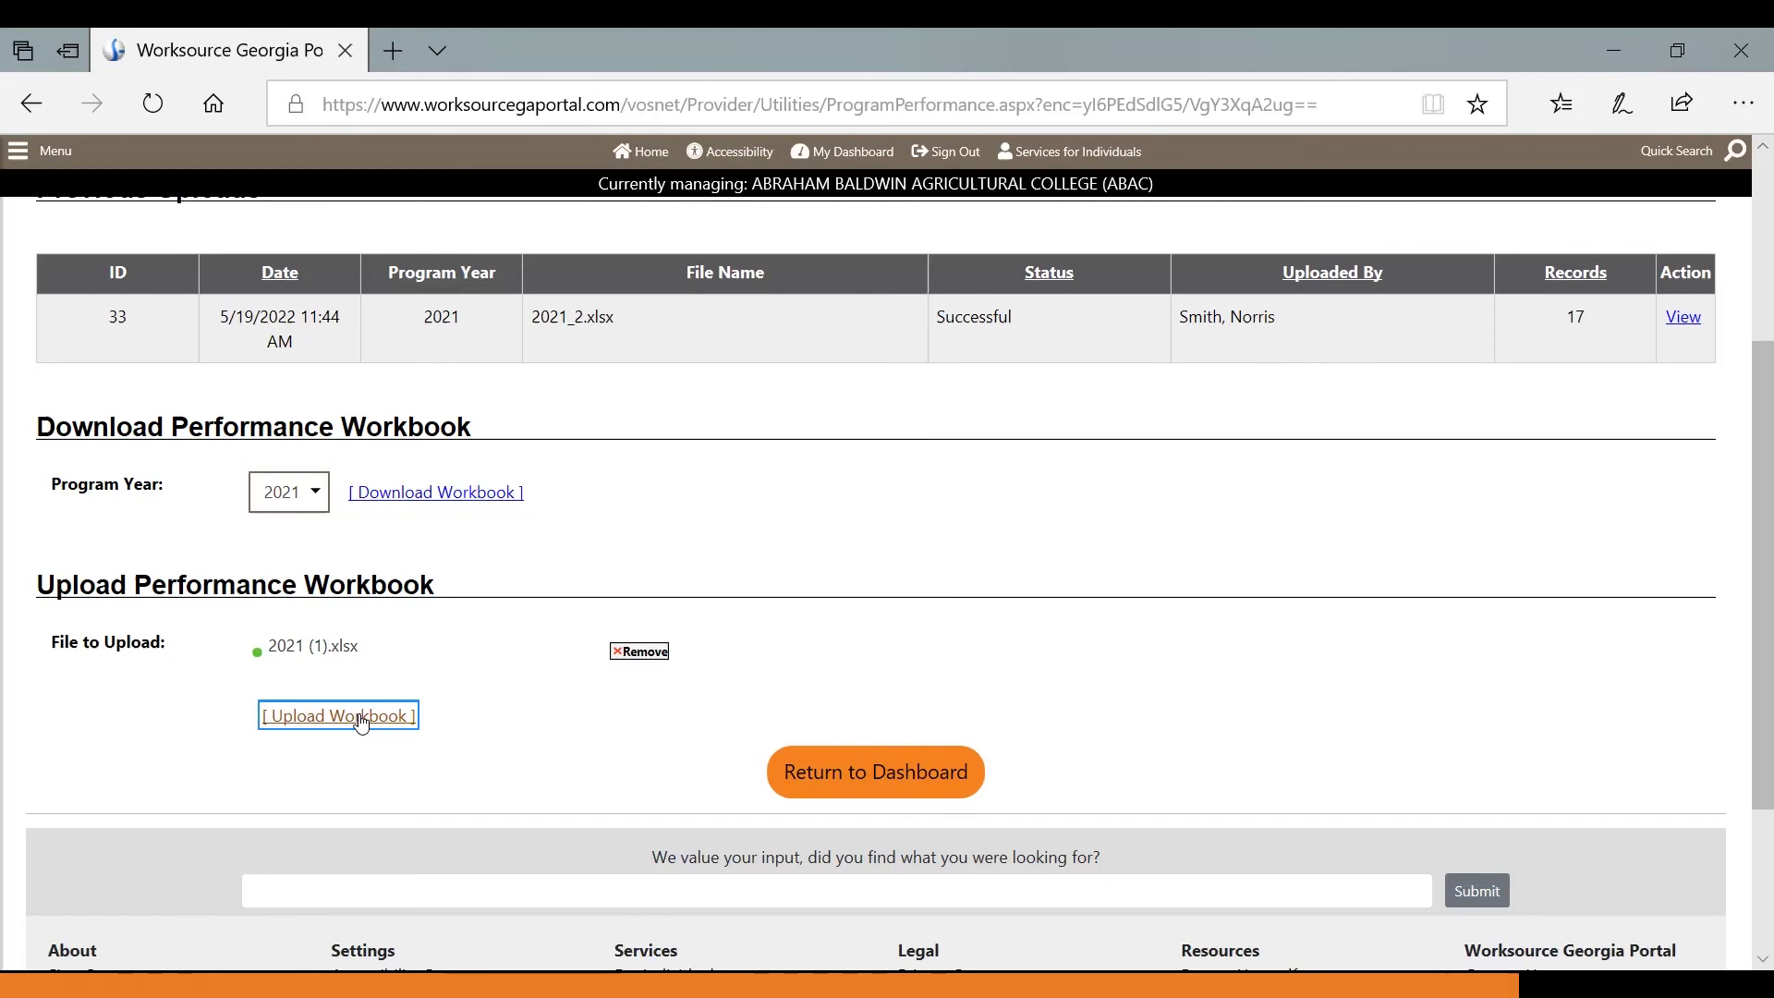
{"action": "left_click", "coordinate": [362, 718]}
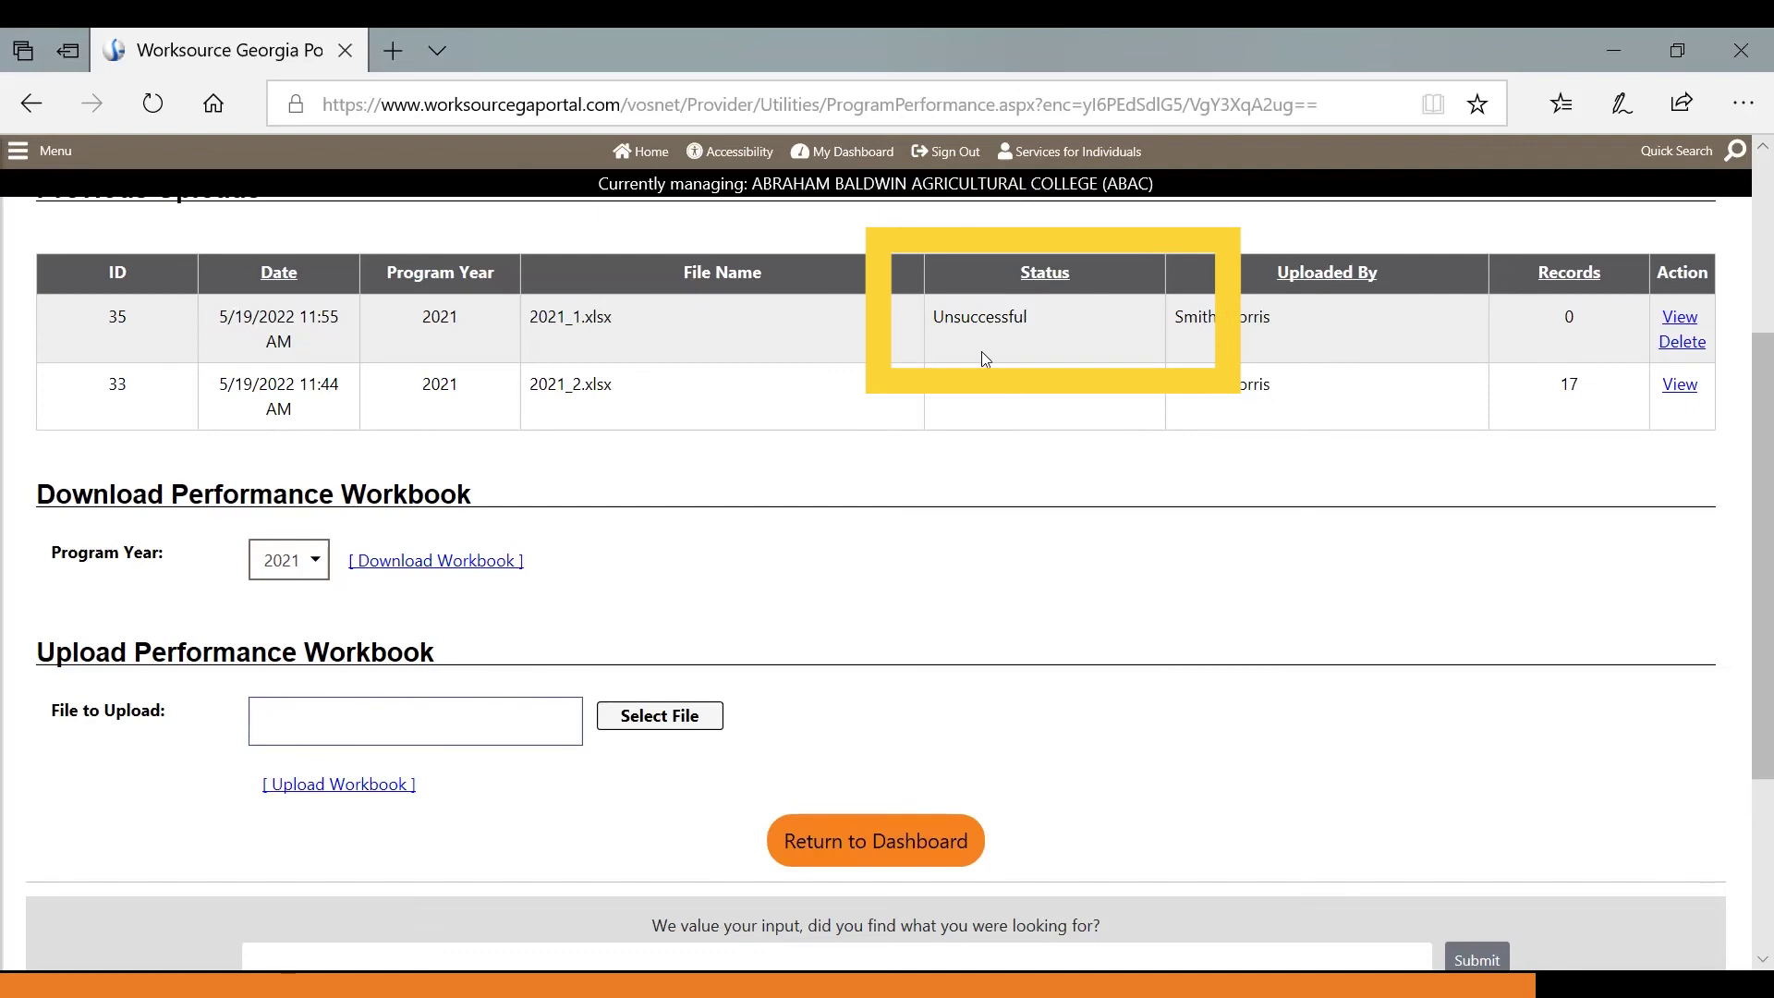
View the error details of the 2021_1.xlsx upload, and permanently delete that upload from the previous uploads
{"action": "left_click", "coordinate": [1678, 316]}
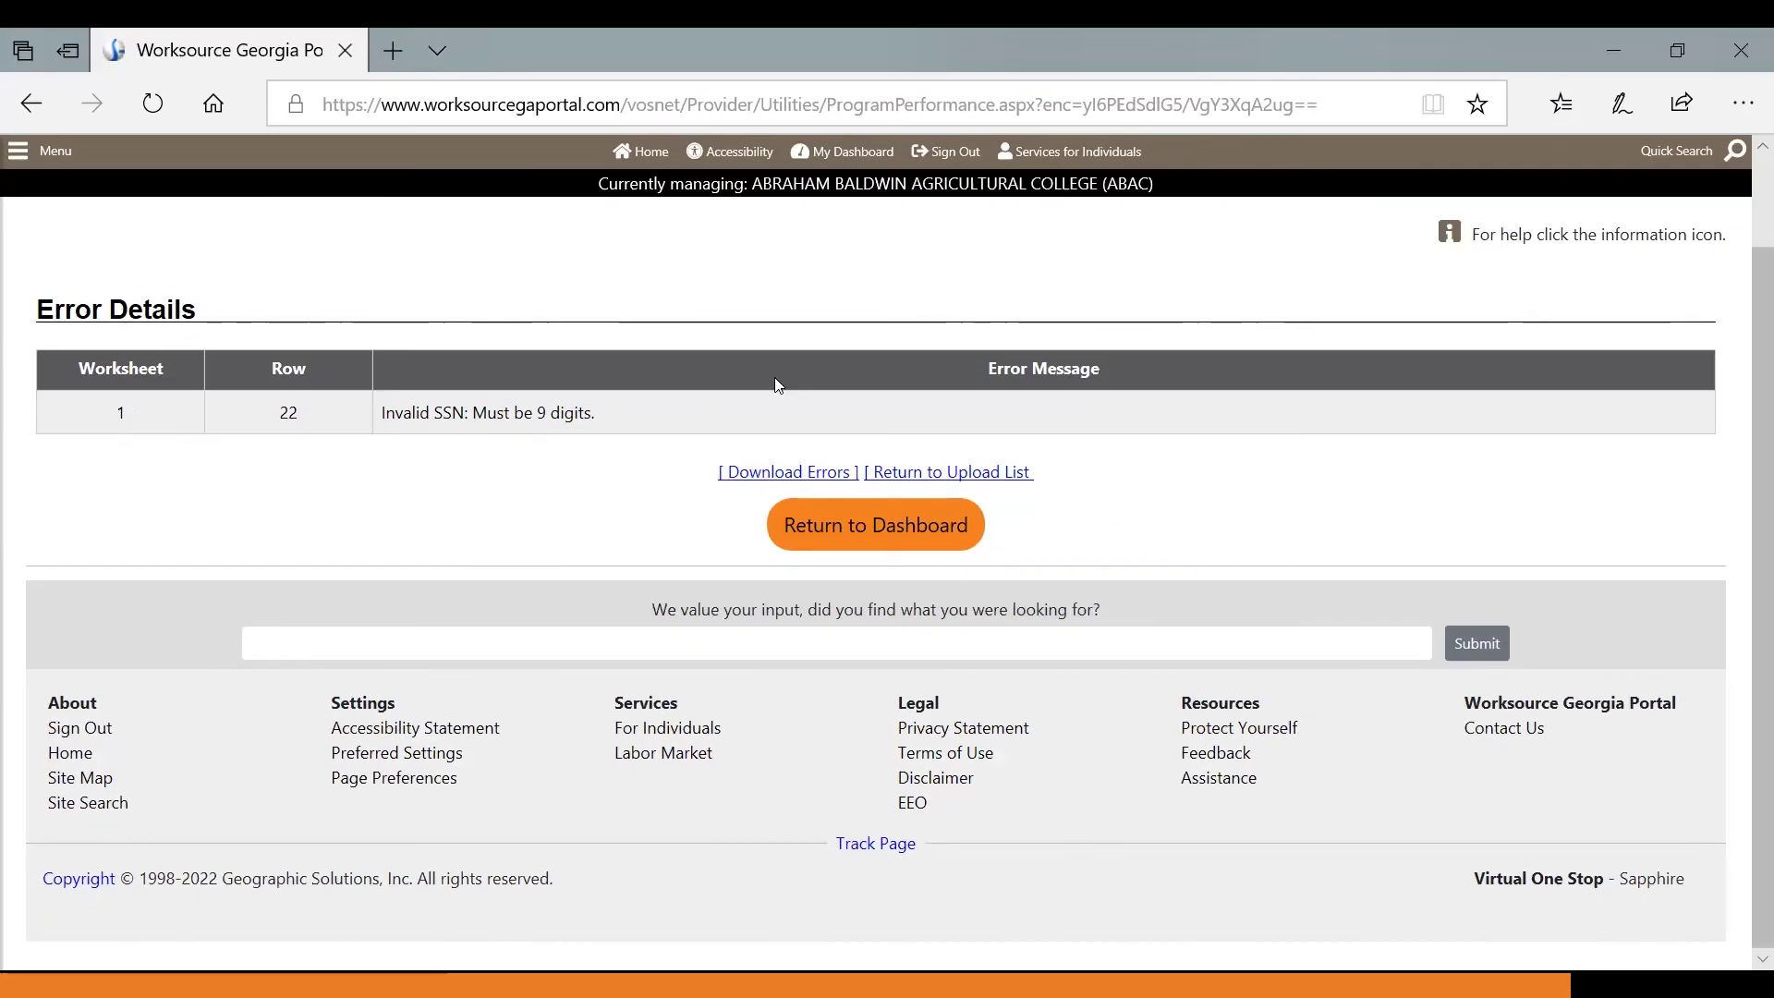
{"action": "left_click", "coordinate": [993, 474]}
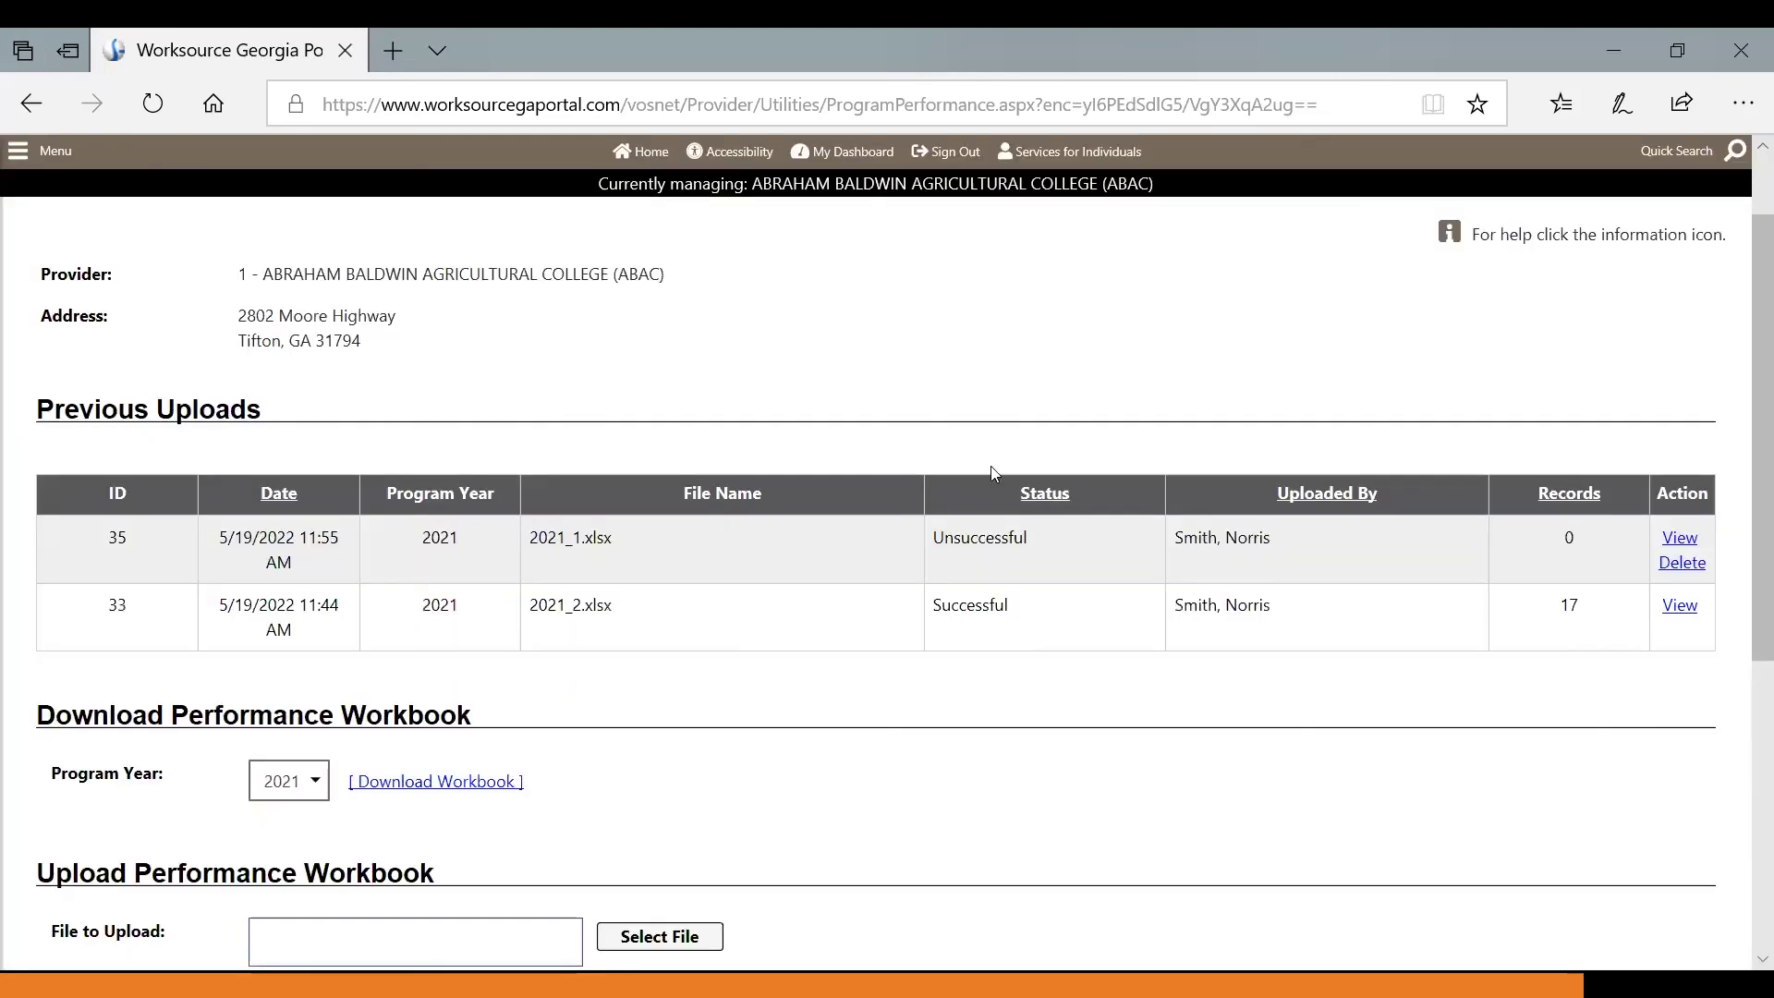
{"action": "left_click", "coordinate": [1682, 563]}
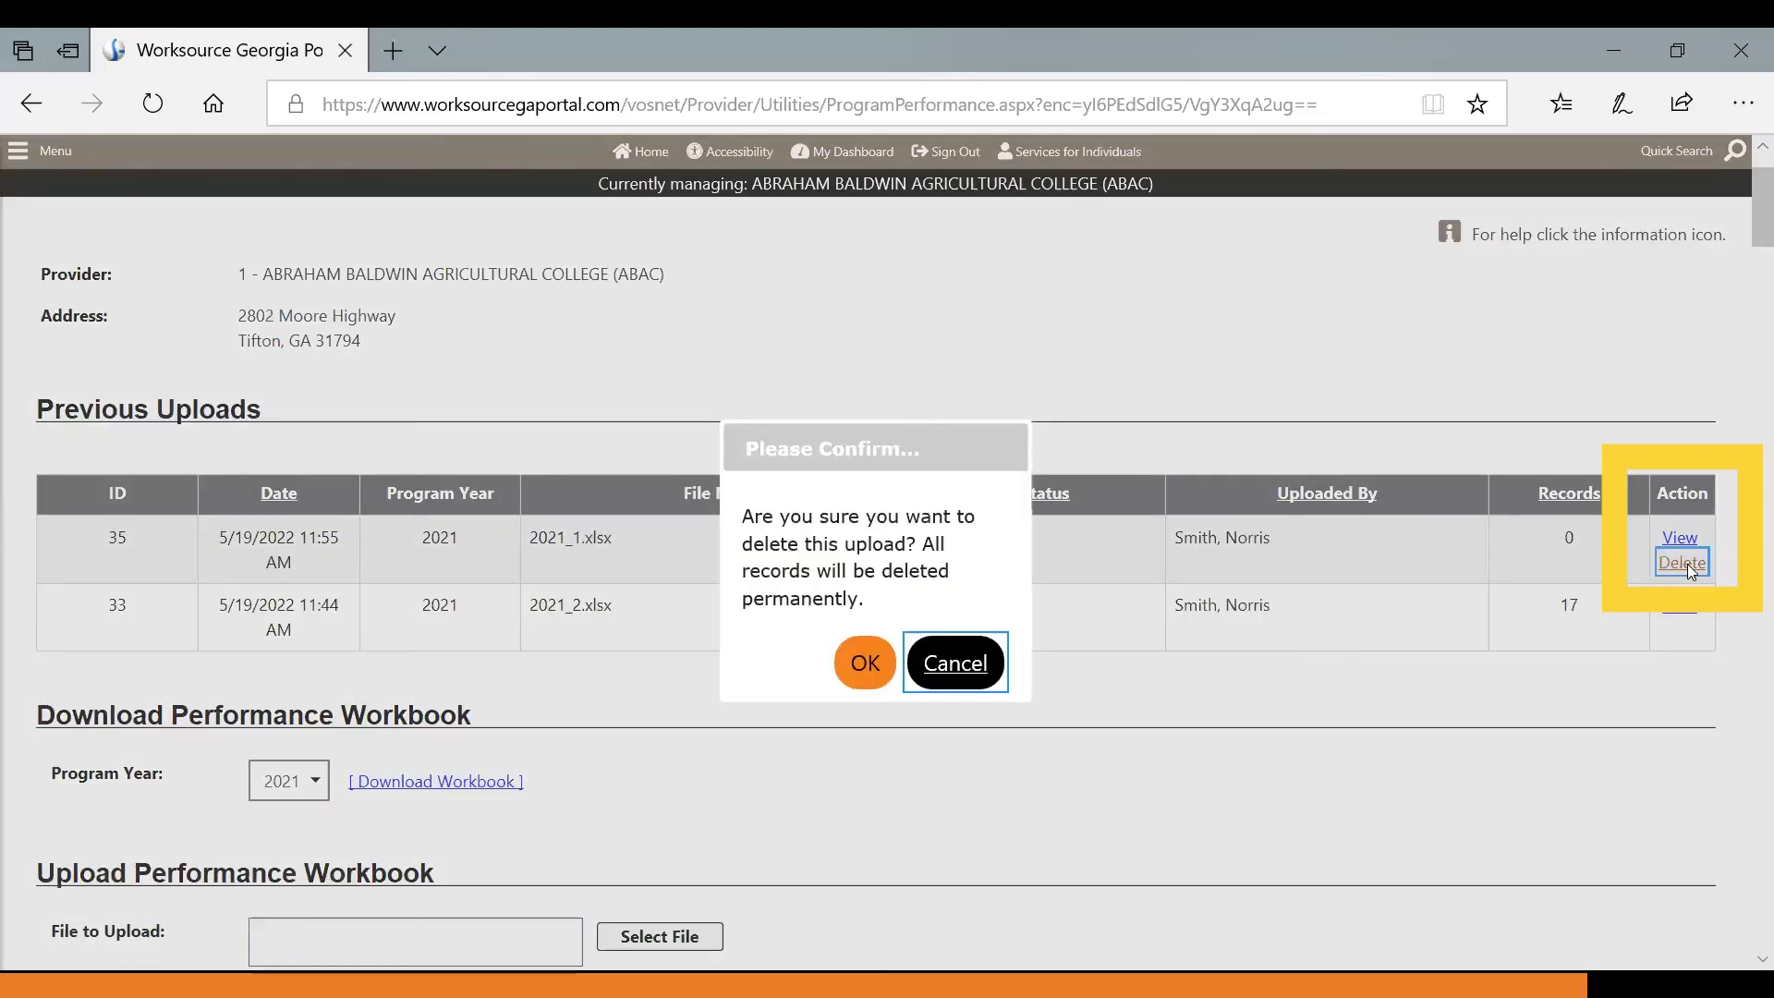
{"action": "left_click", "coordinate": [865, 666]}
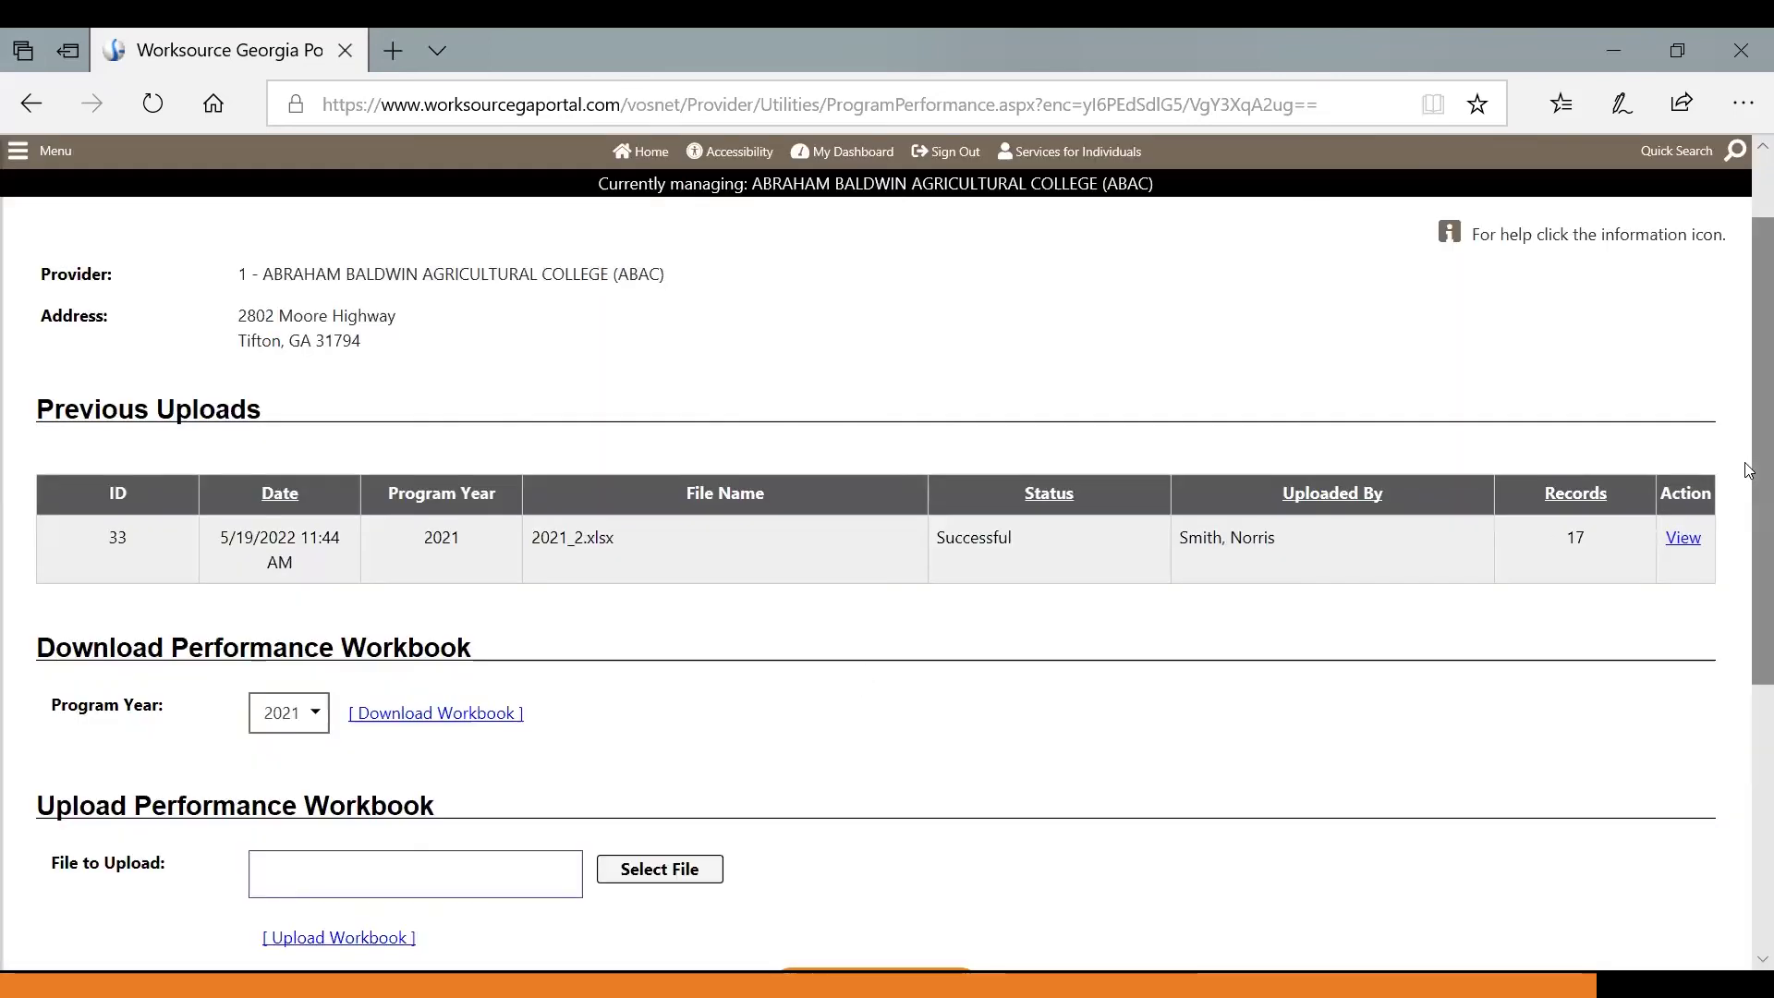
Upload the 2021 (2).xlsx performance workbook from the Desktop to the provider portal
{"action": "scroll", "coordinate": [716, 716], "scroll_direction": "down", "scroll_amount": 3}
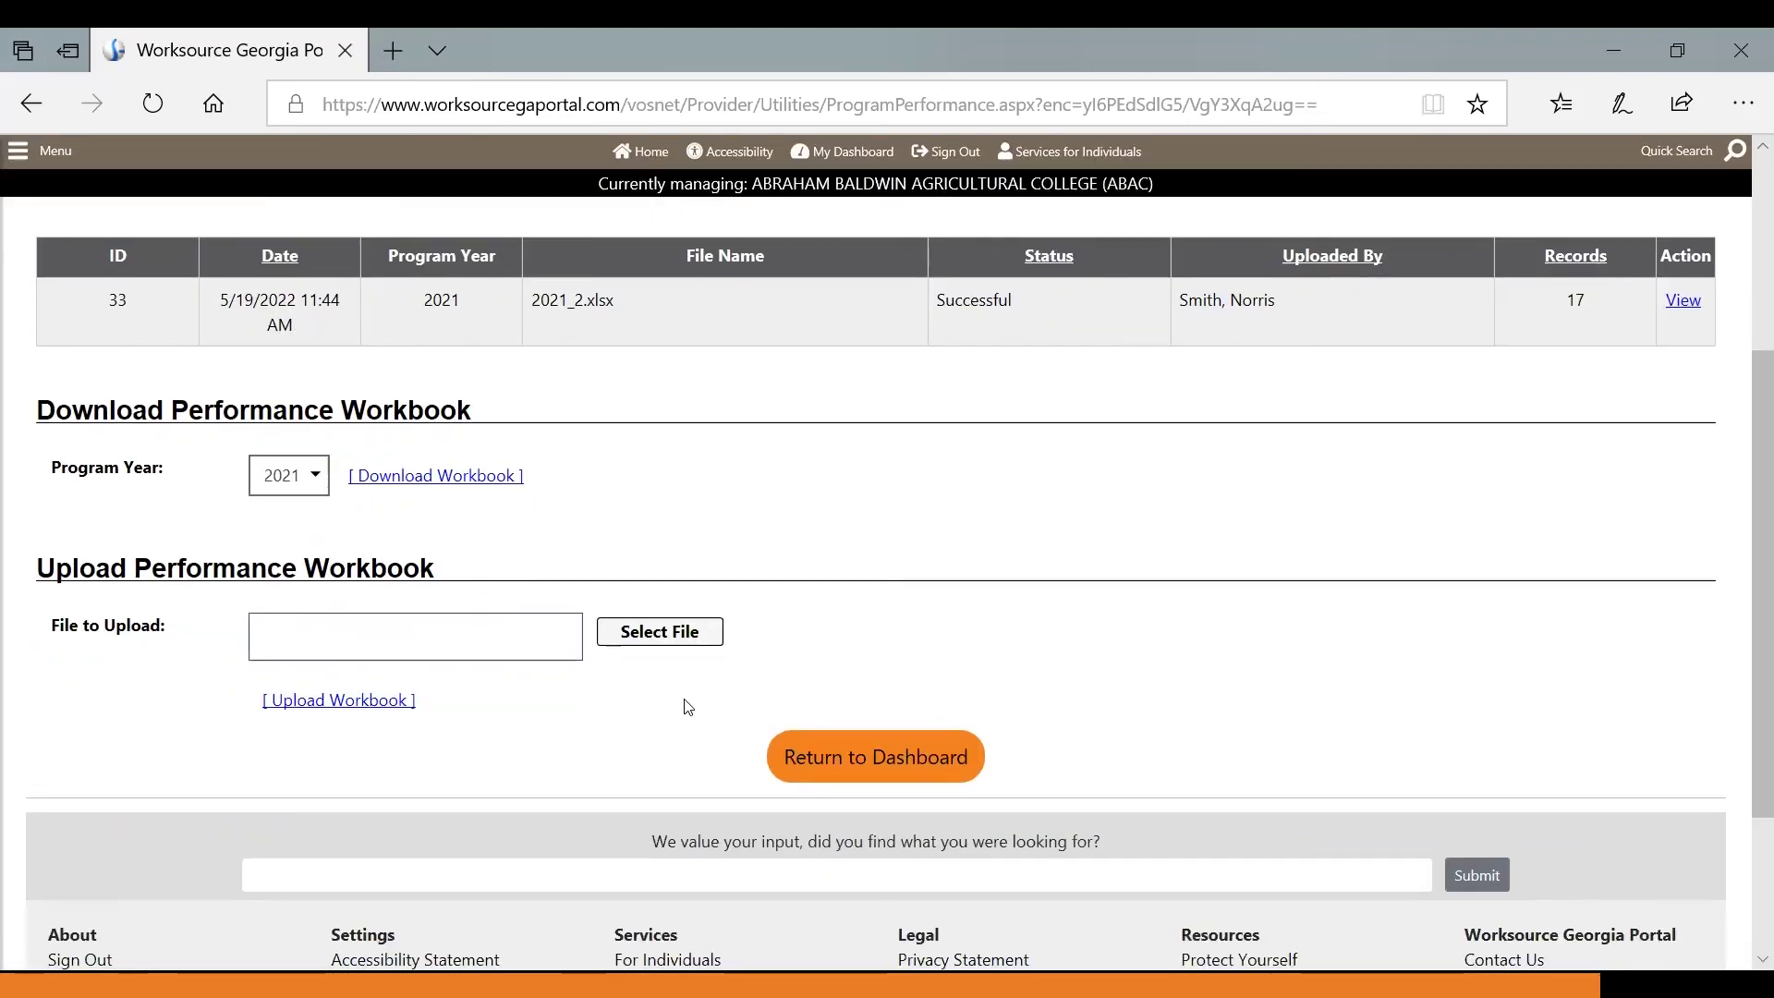
{"action": "left_click", "coordinate": [700, 637]}
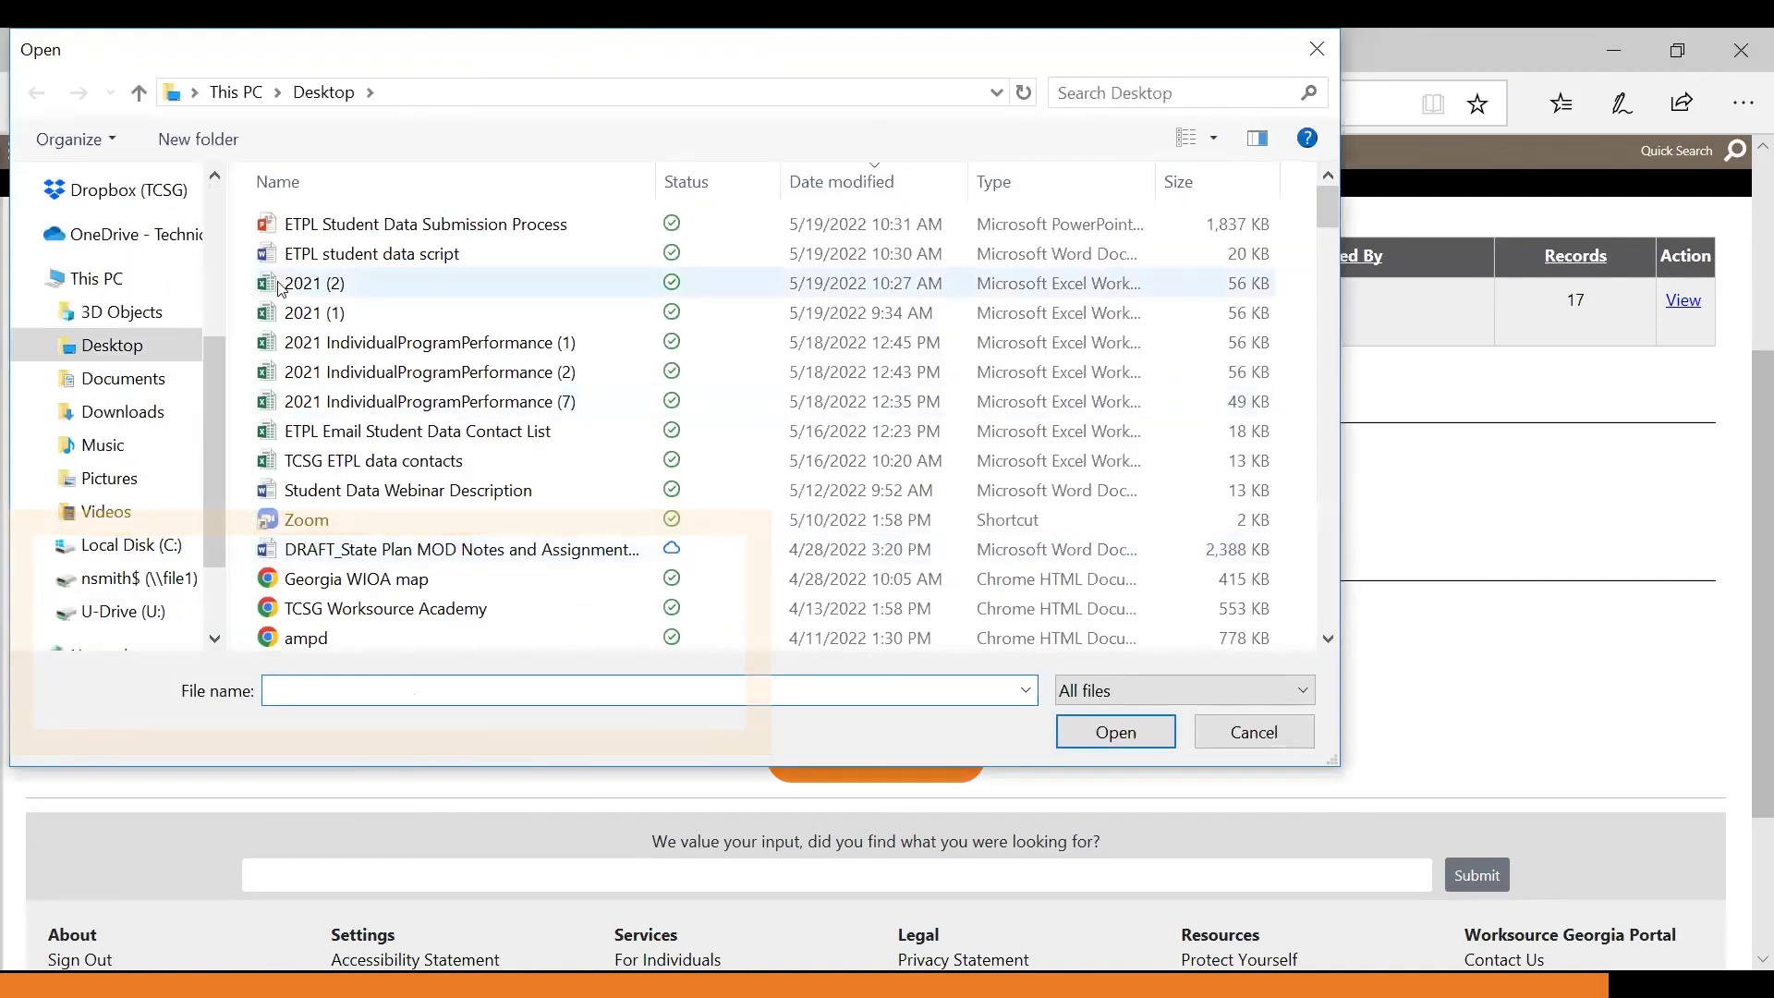
{"action": "left_click", "coordinate": [555, 283]}
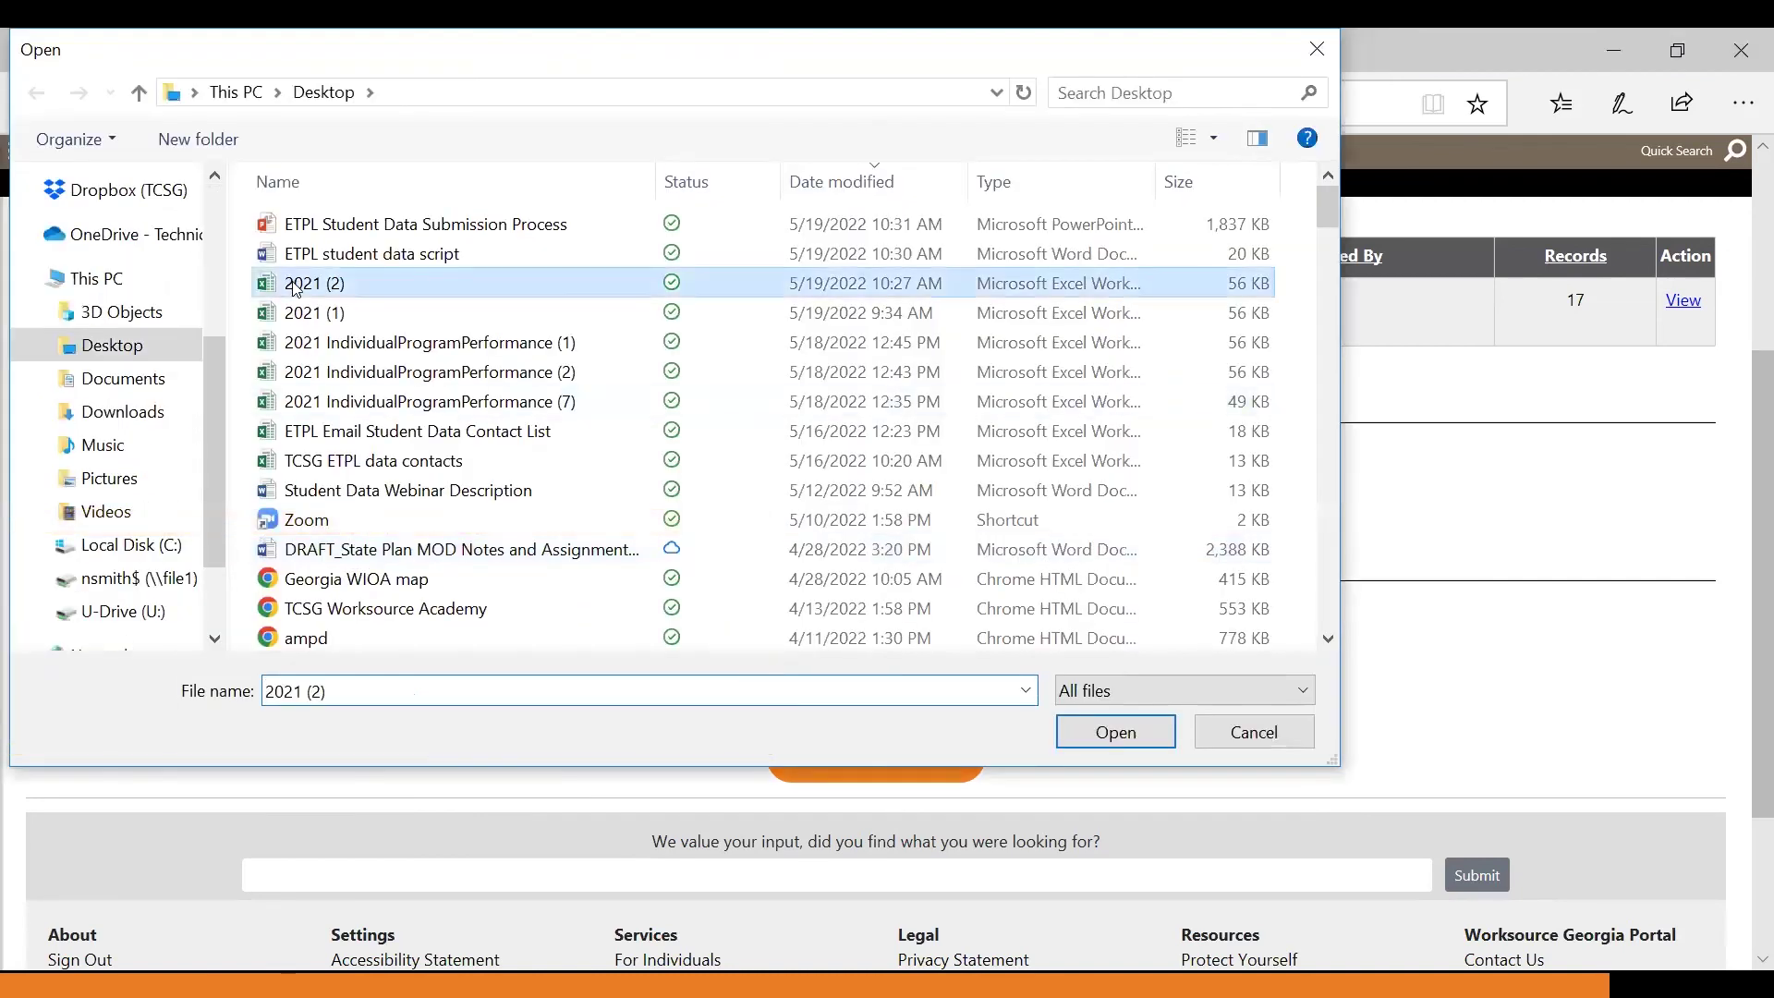
{"action": "left_click", "coordinate": [1110, 735]}
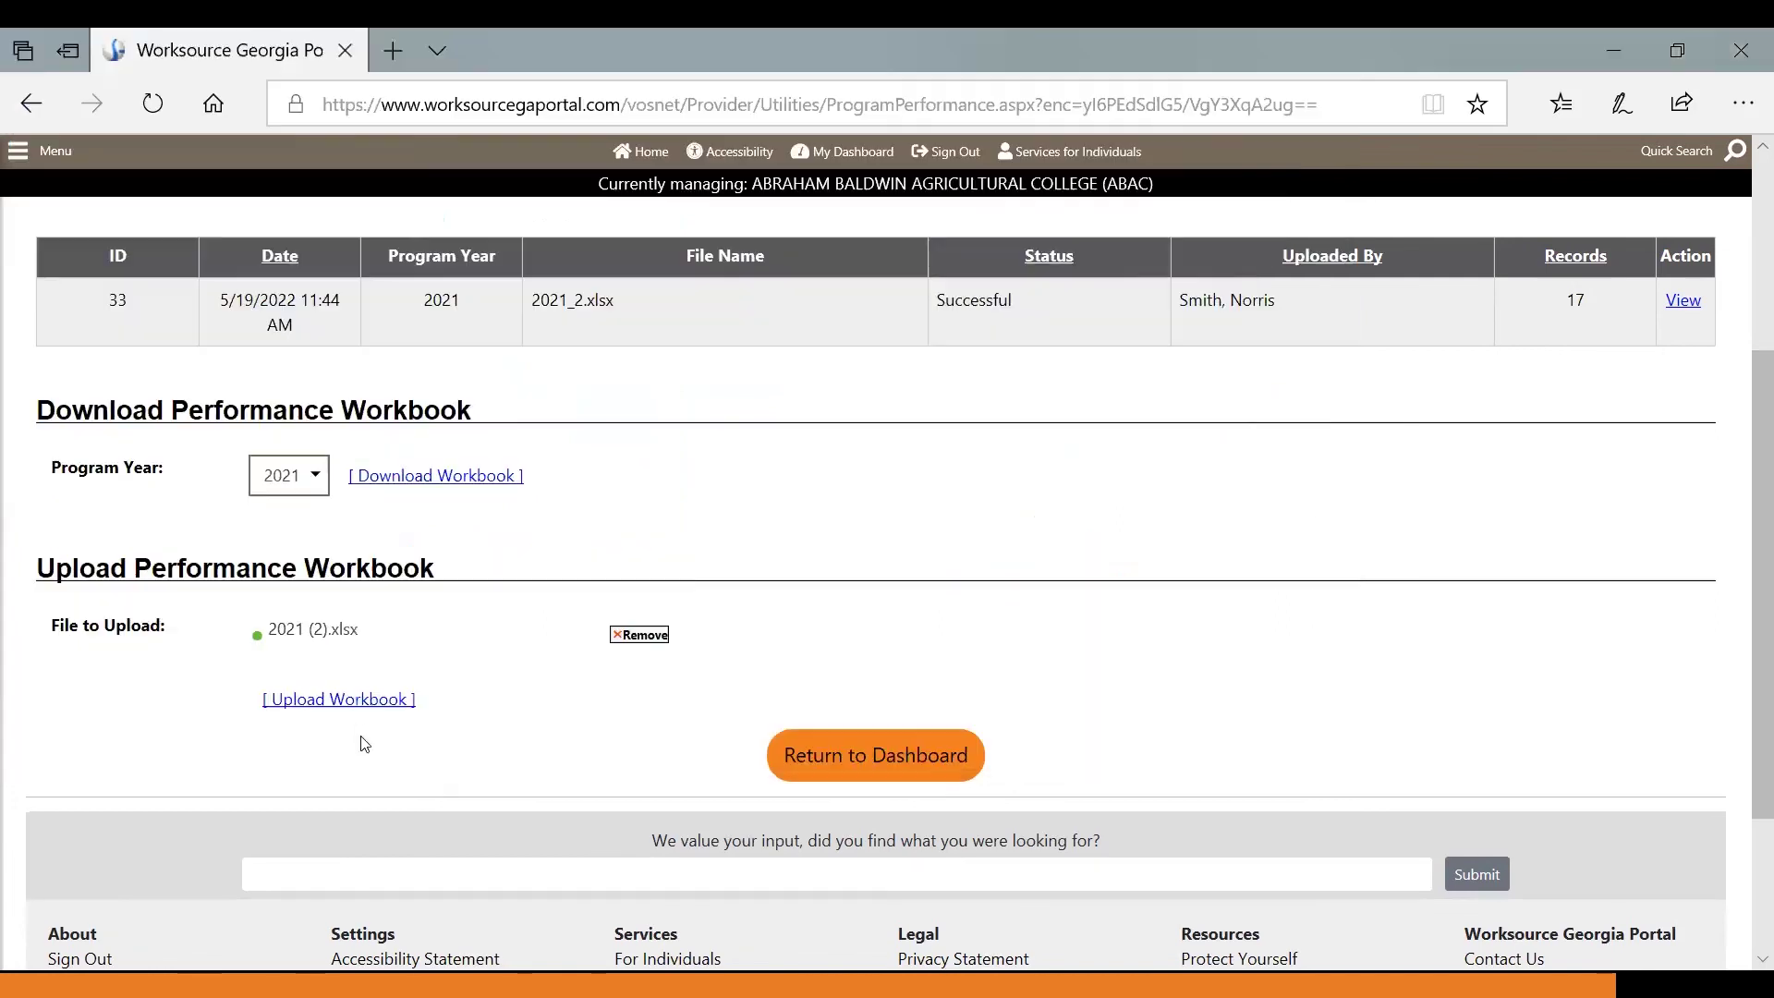
{"action": "left_click", "coordinate": [361, 705]}
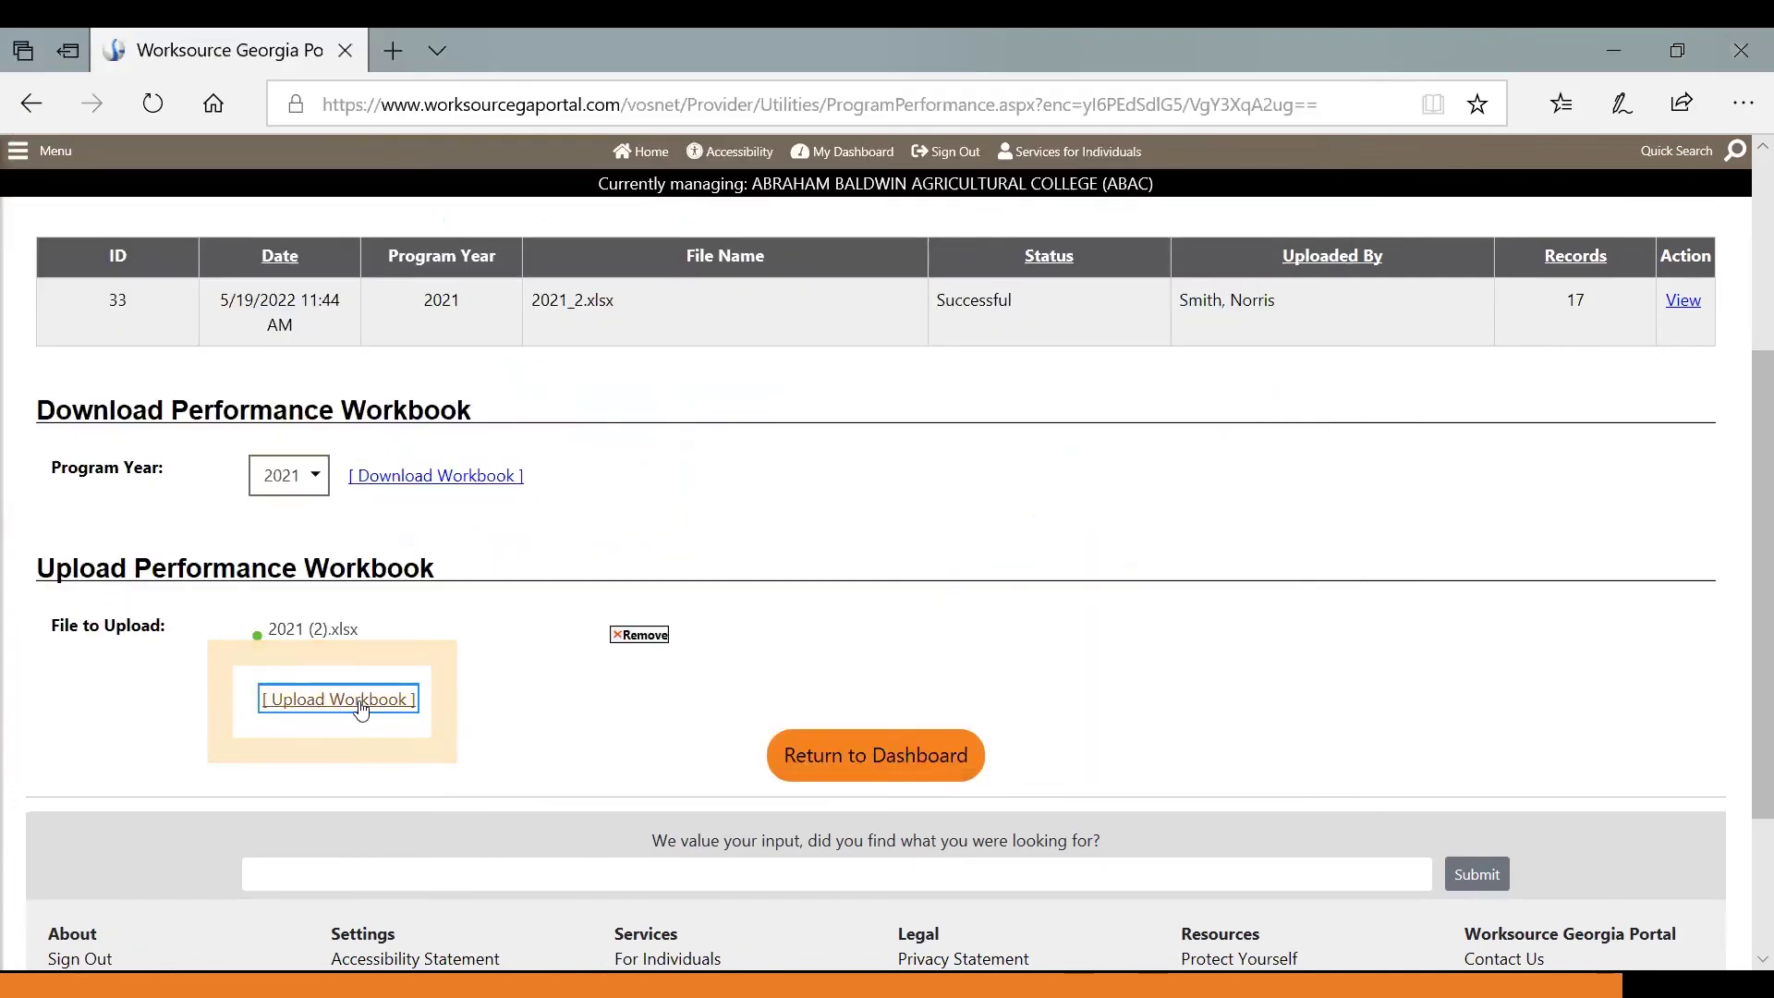
{"action": "left_click", "coordinate": [360, 705]}
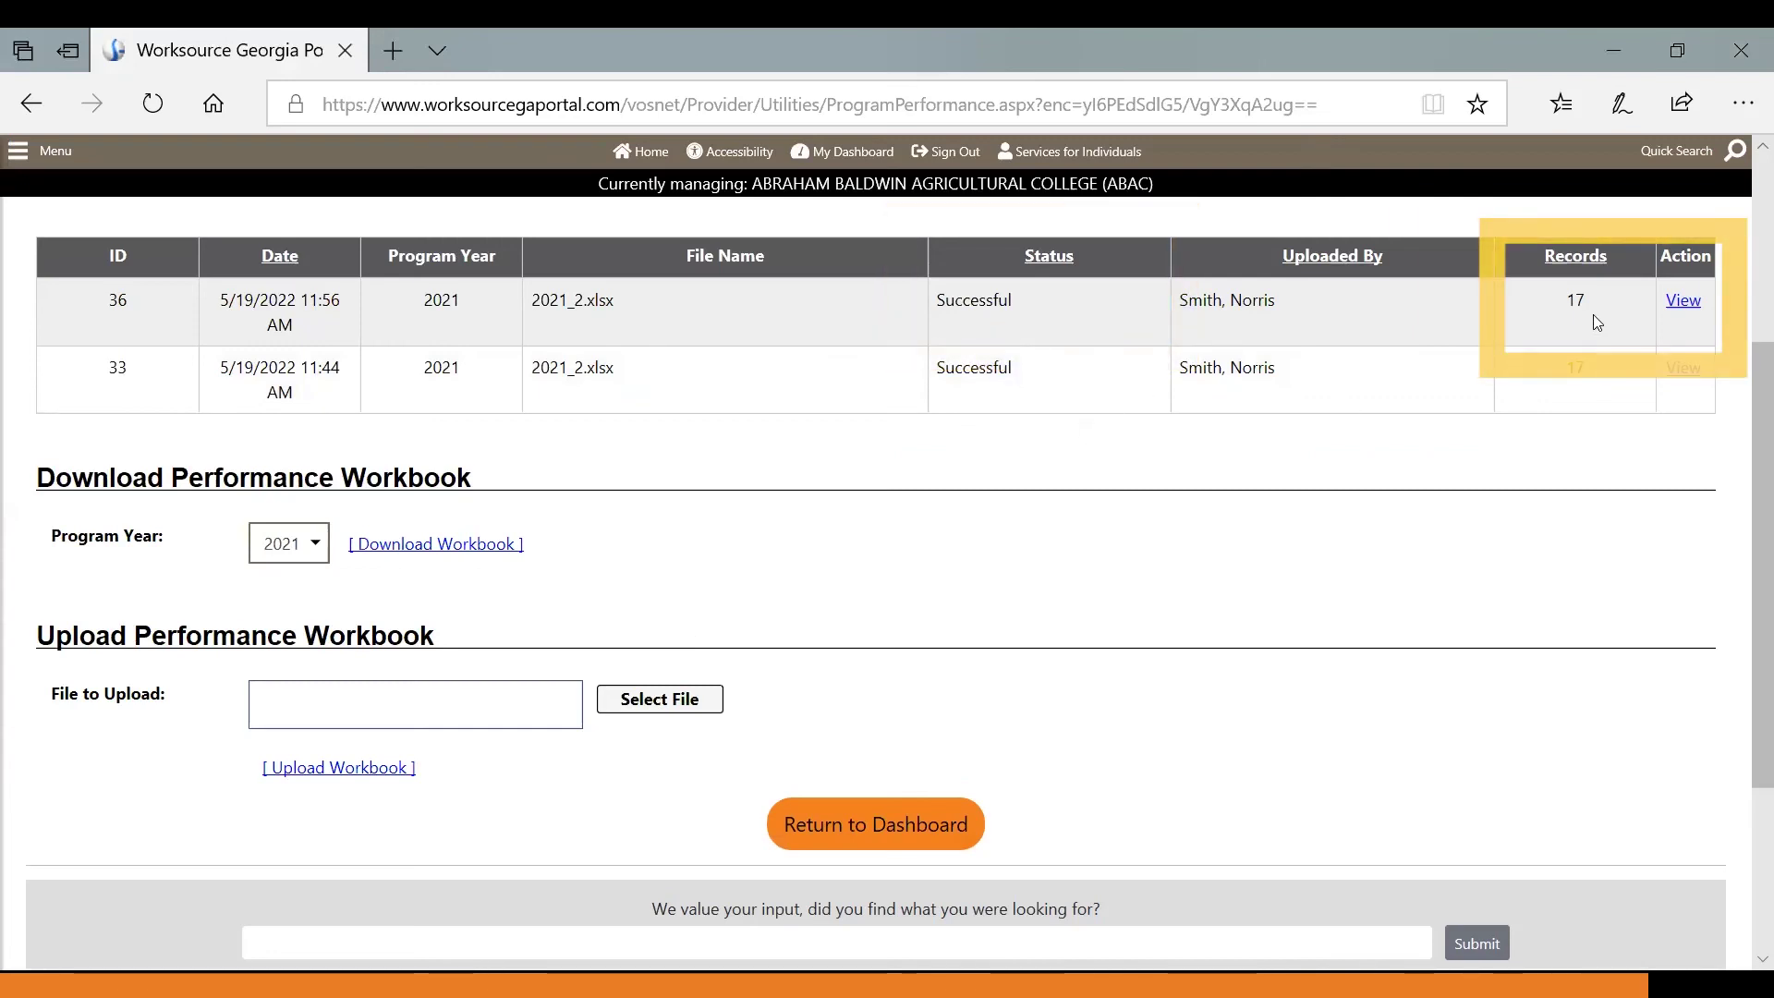
Review the student records of the newest 2021_2.xlsx upload through to the last row, and return to the dashboard
{"action": "left_click", "coordinate": [1687, 307]}
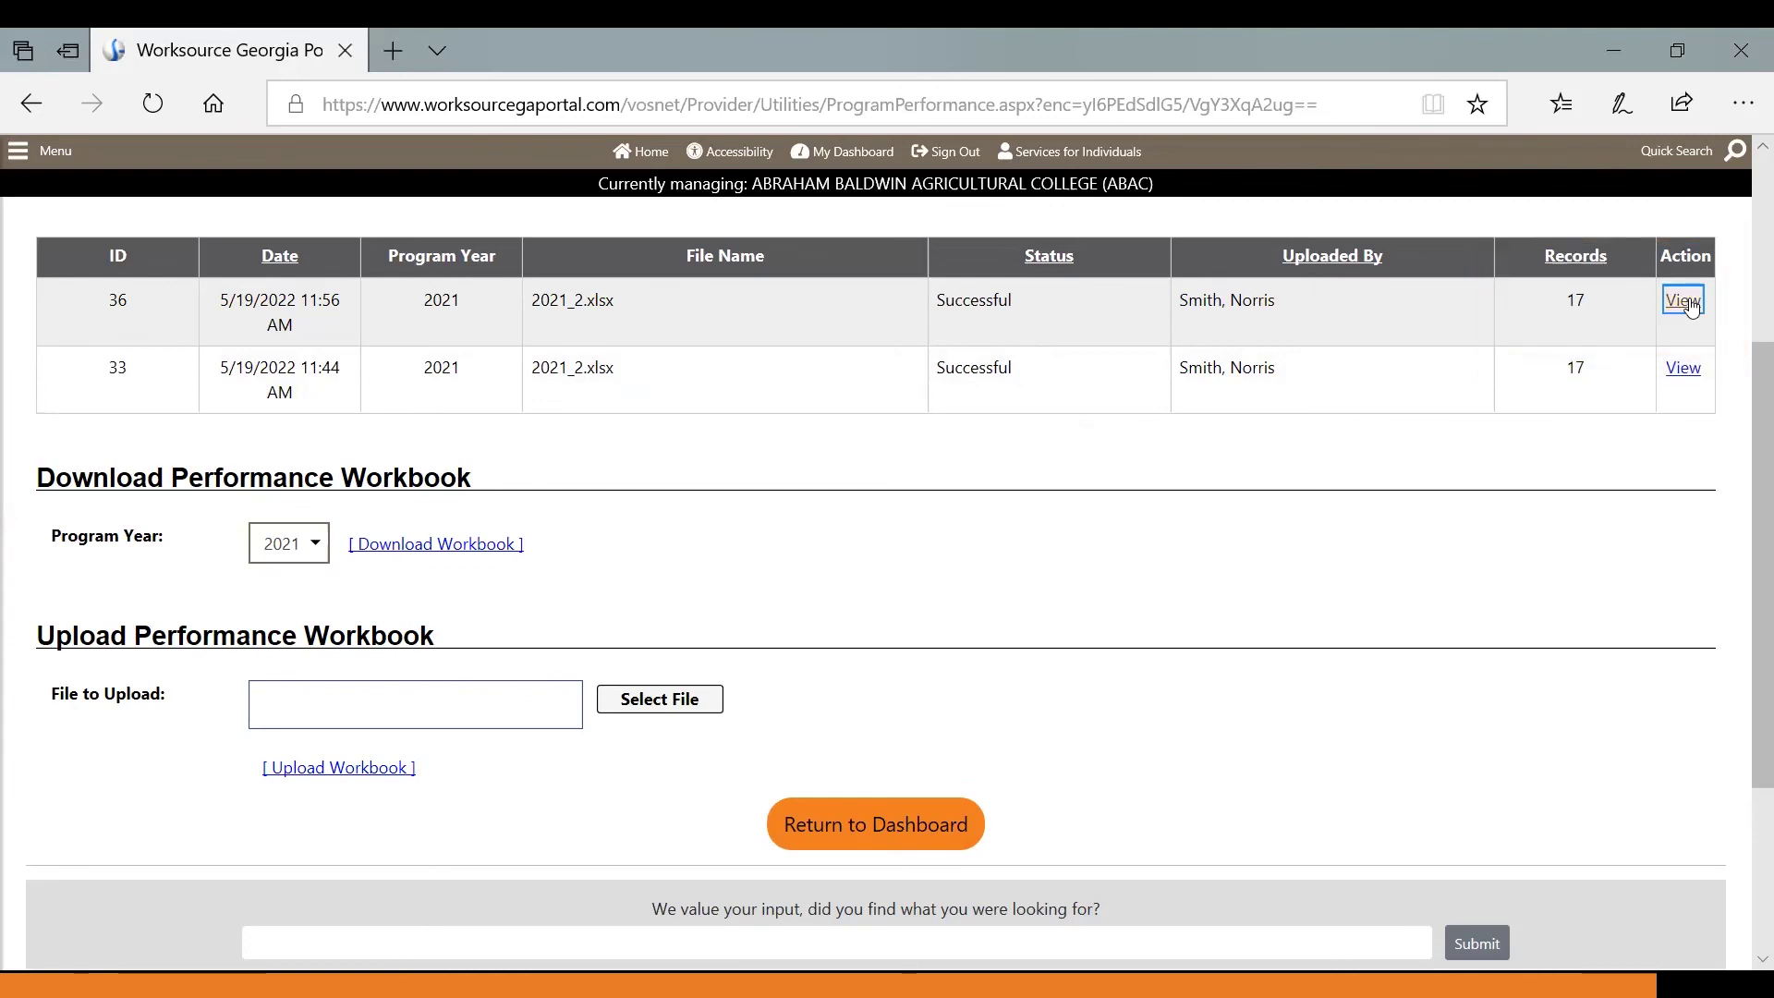
{"action": "left_click", "coordinate": [1684, 301]}
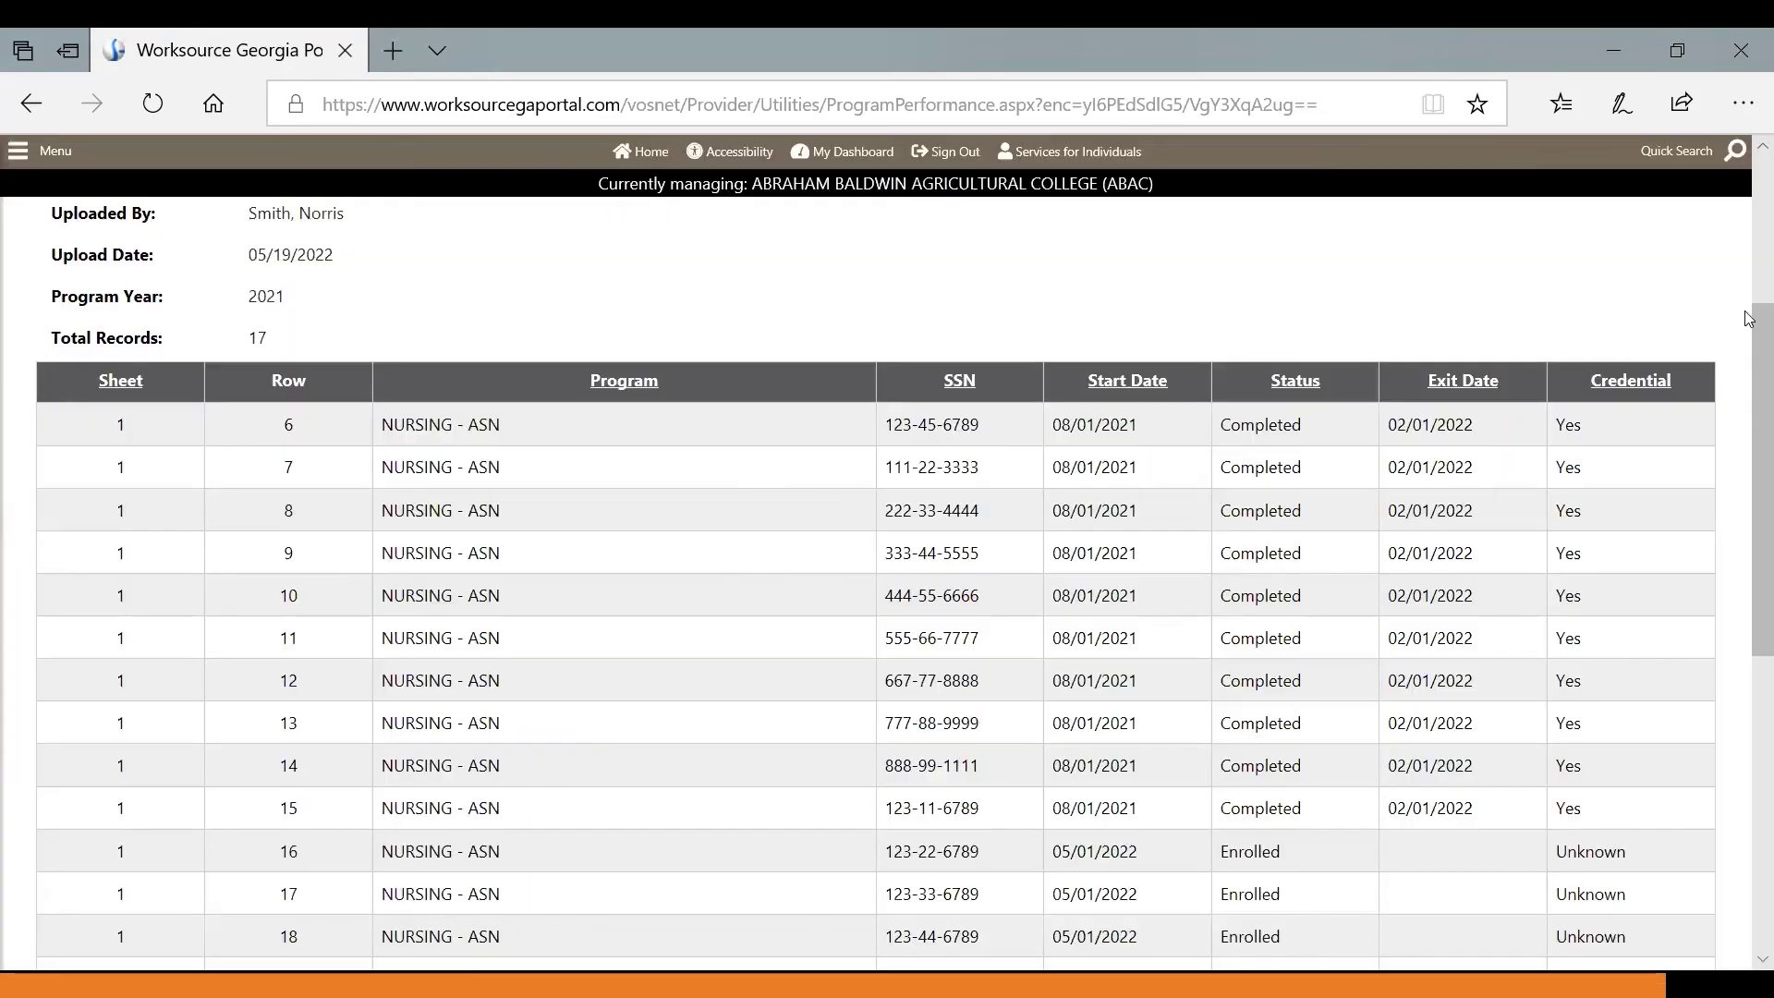
{"action": "scroll", "coordinate": [1751, 311], "scroll_direction": "down", "scroll_amount": 2}
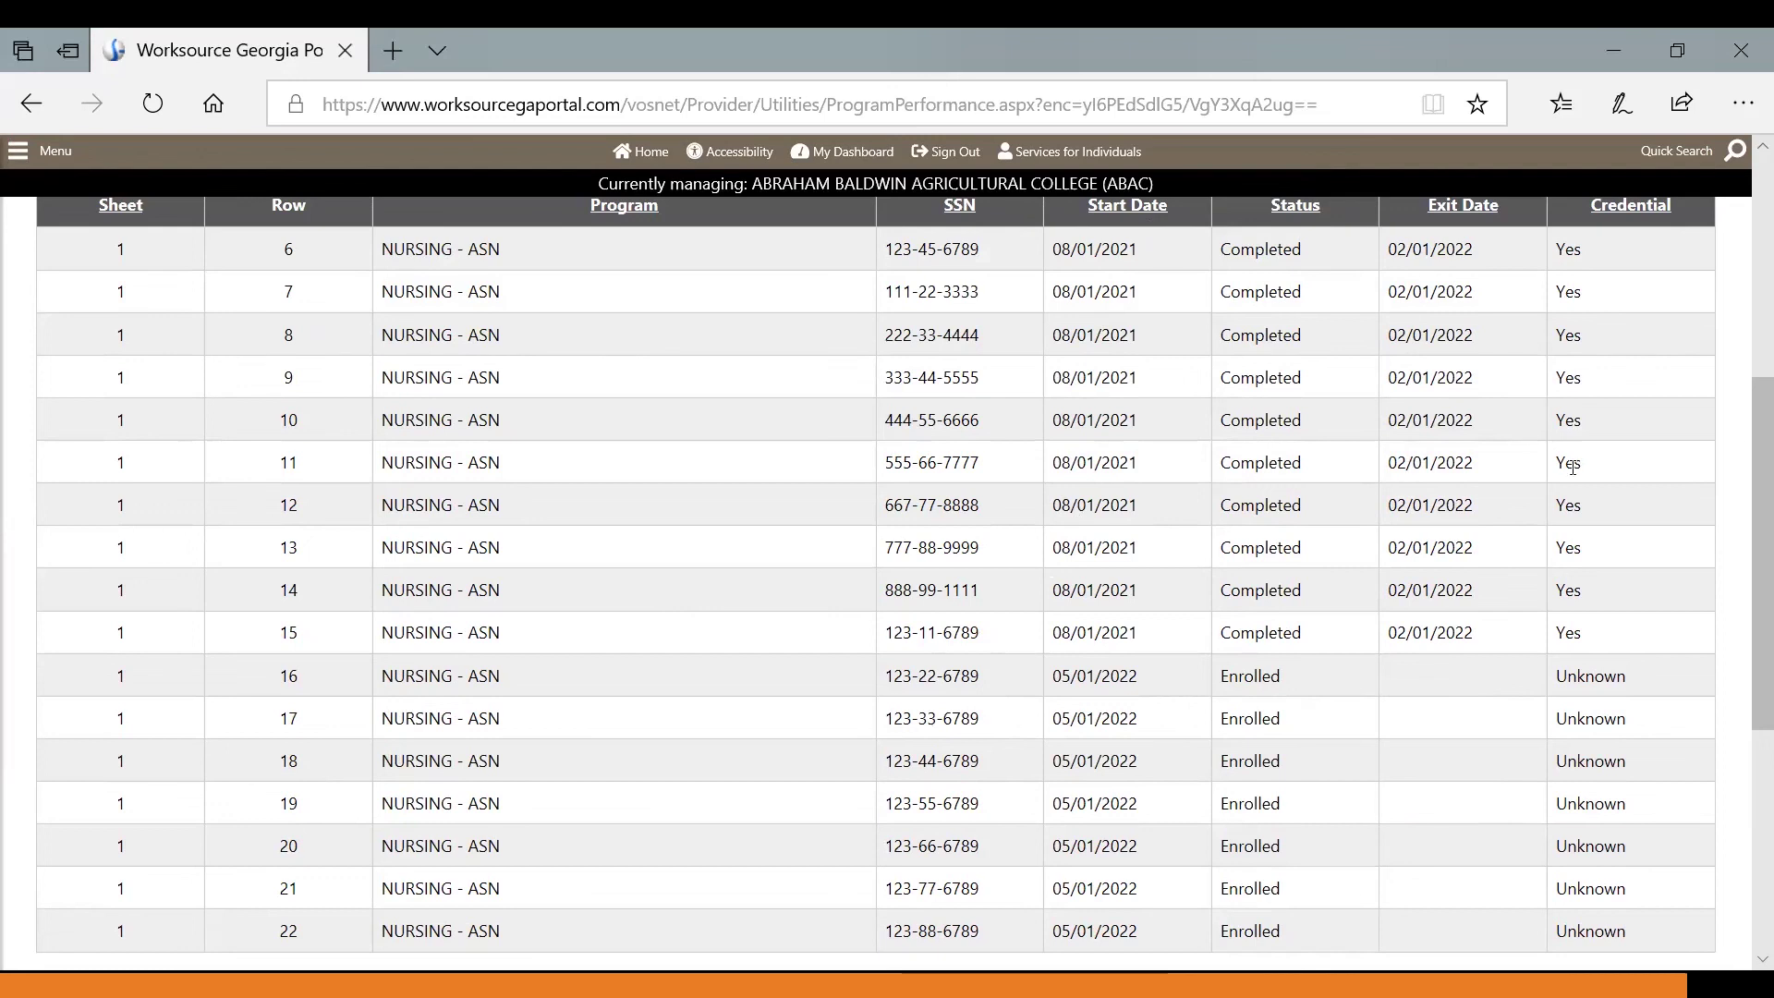
{"action": "scroll", "coordinate": [1232, 629], "scroll_direction": "down", "scroll_amount": 1}
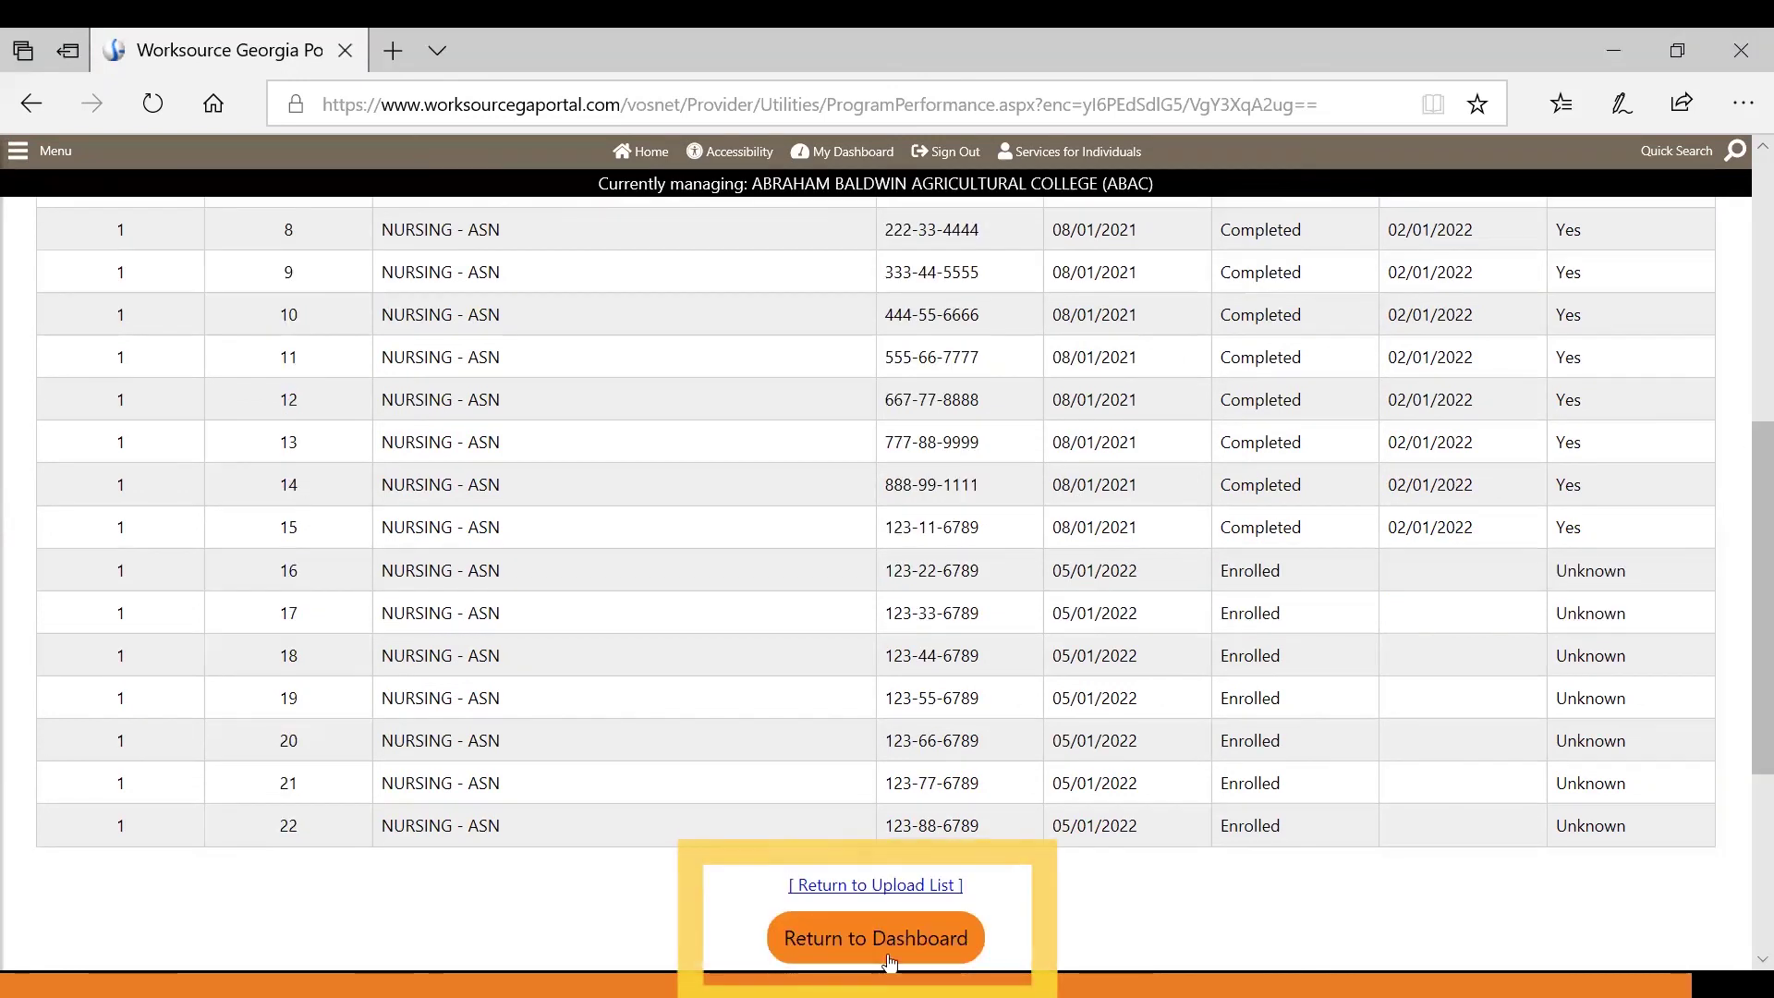
{"action": "left_click", "coordinate": [843, 940]}
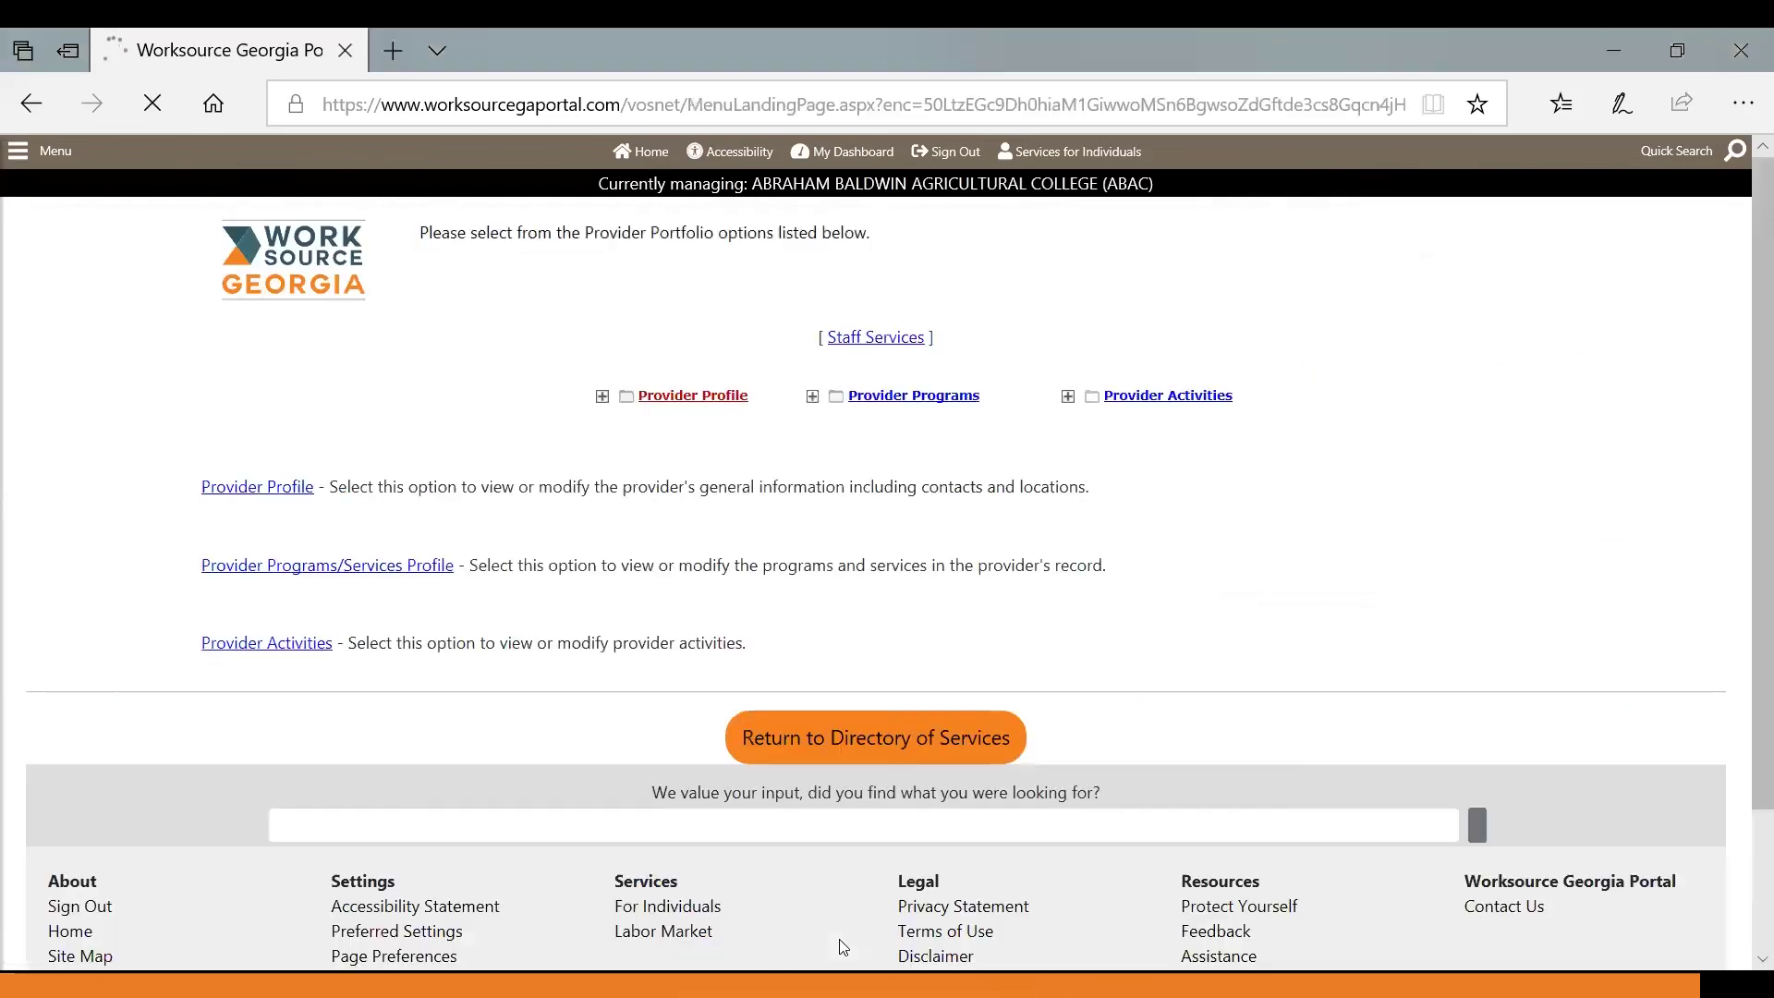